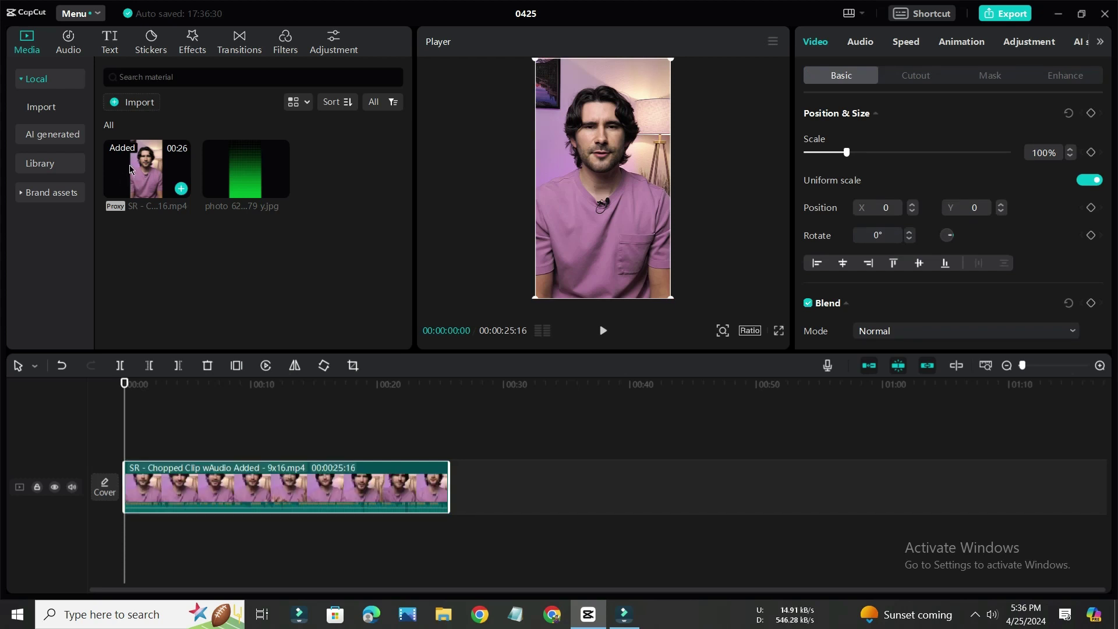
# Add a second copy of the talking-head clip on a track directly above the original and apply Auto cutout to it
pyautogui.moveTo(129, 168); pyautogui.dragTo(123, 438)
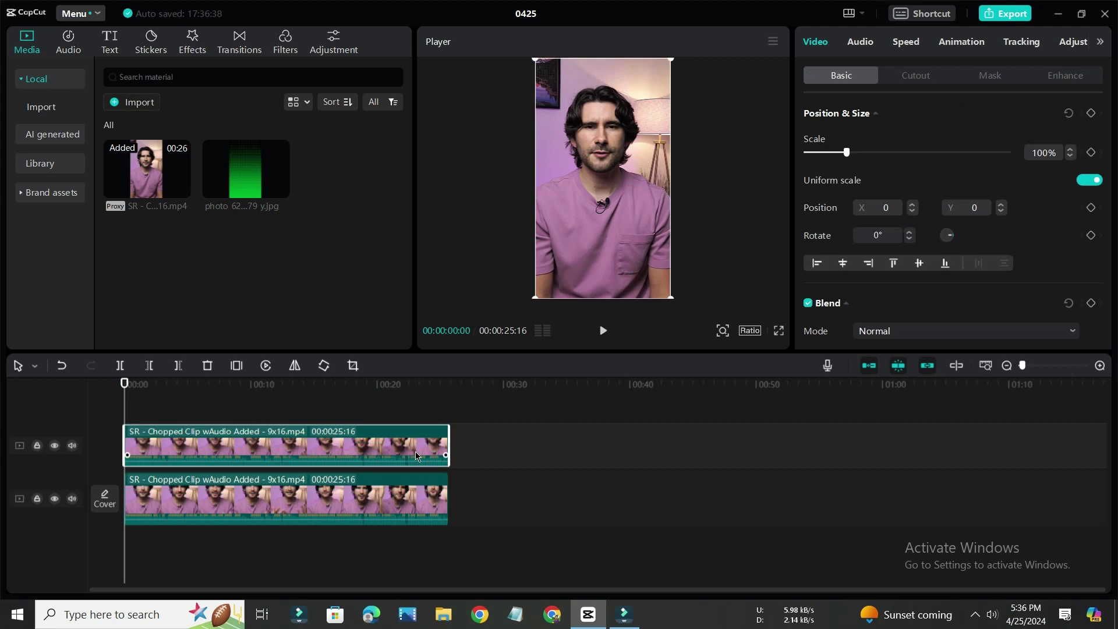
pyautogui.click(319, 490)
pyautogui.click(325, 448)
pyautogui.click(916, 76)
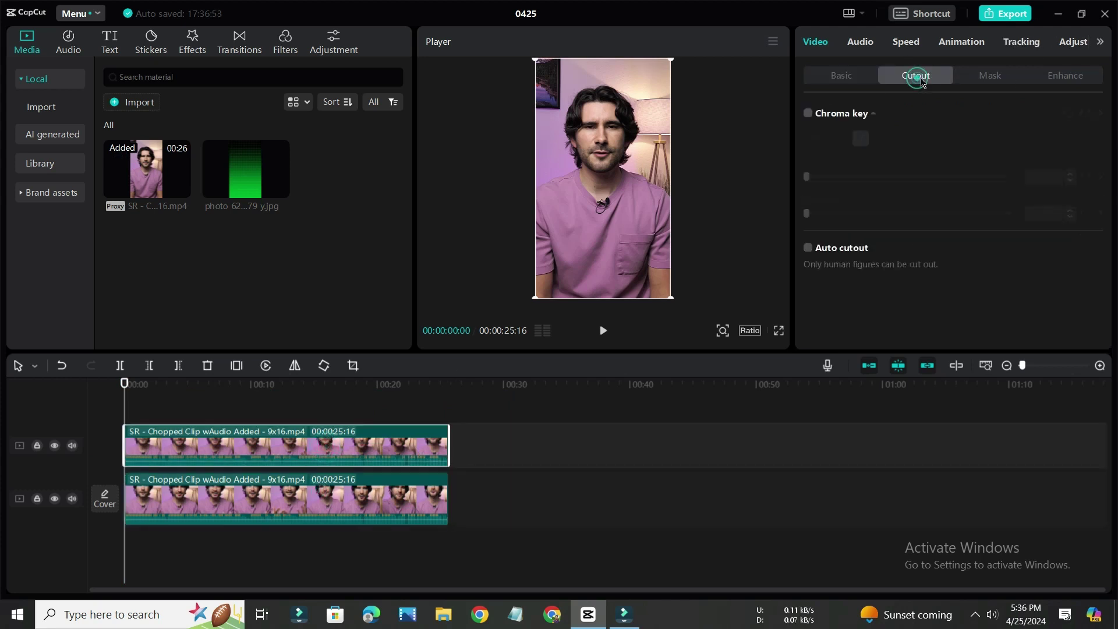
pyautogui.click(808, 247)
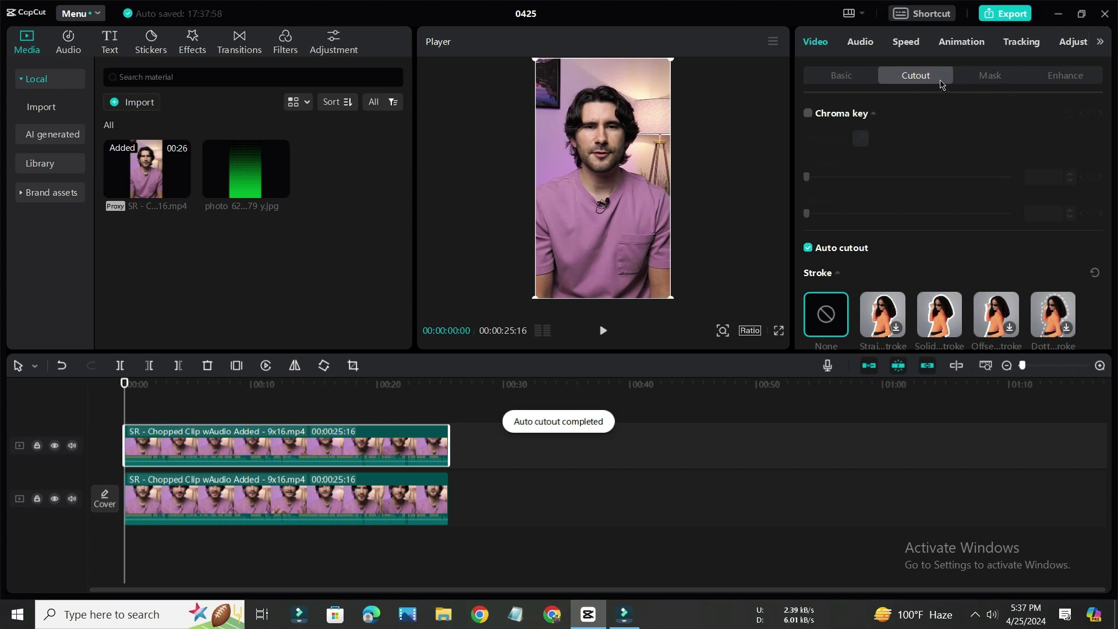
# Place the green grid photo above both clips from about 00:00:01:13 and apply a Horizontal mask with a strongly feathered edge
pyautogui.moveTo(260, 197); pyautogui.dragTo(145, 389)
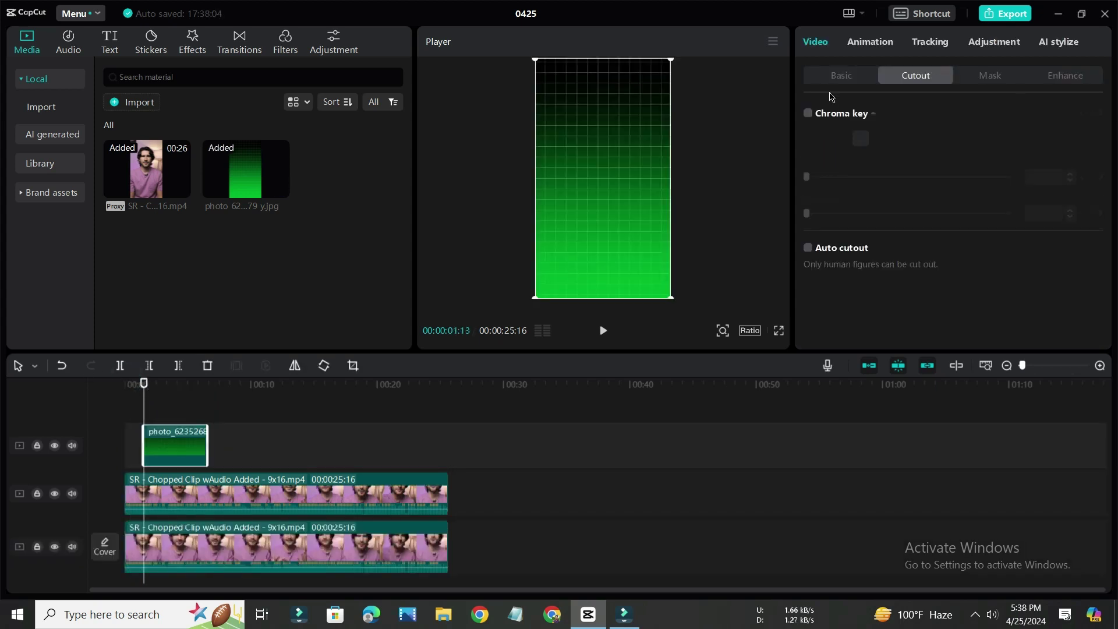
pyautogui.click(842, 76)
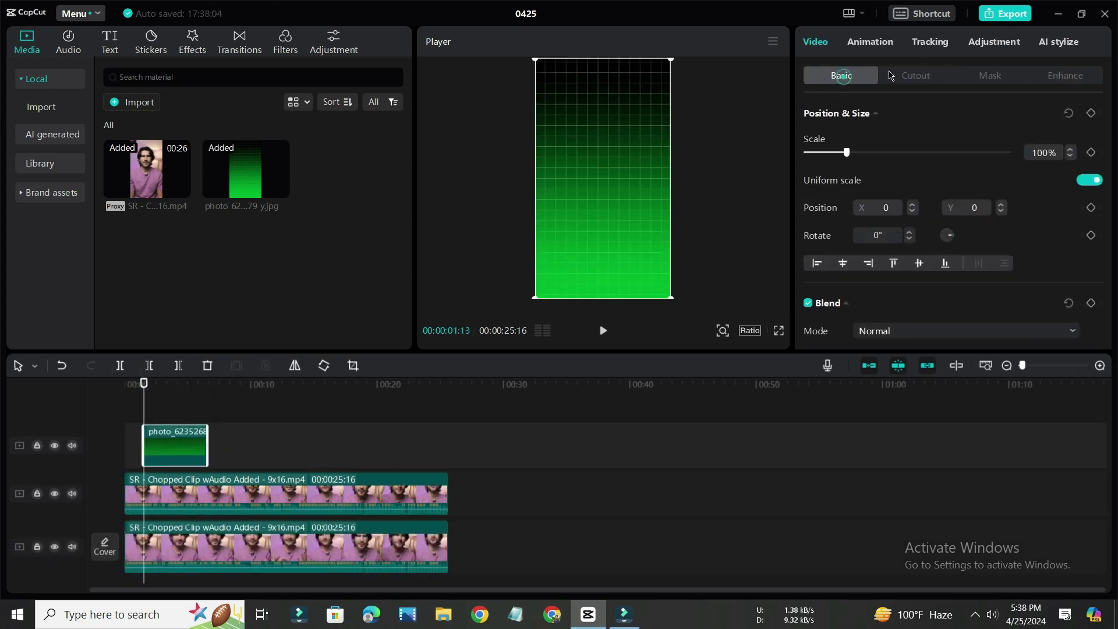
pyautogui.click(989, 76)
pyautogui.click(883, 154)
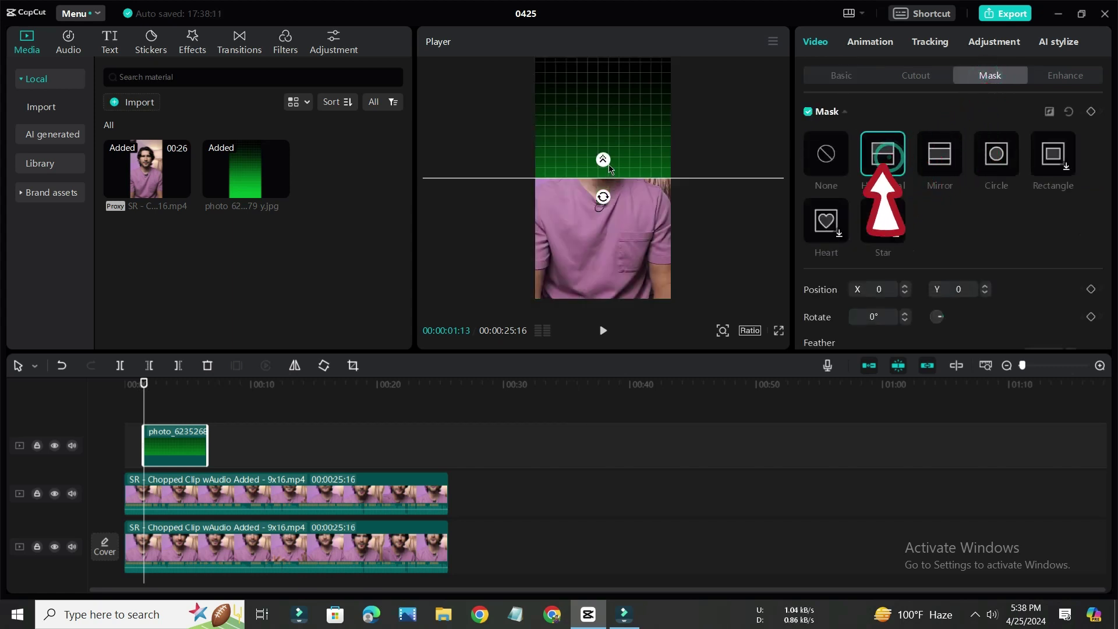
pyautogui.moveTo(609, 169); pyautogui.dragTo(612, 133)
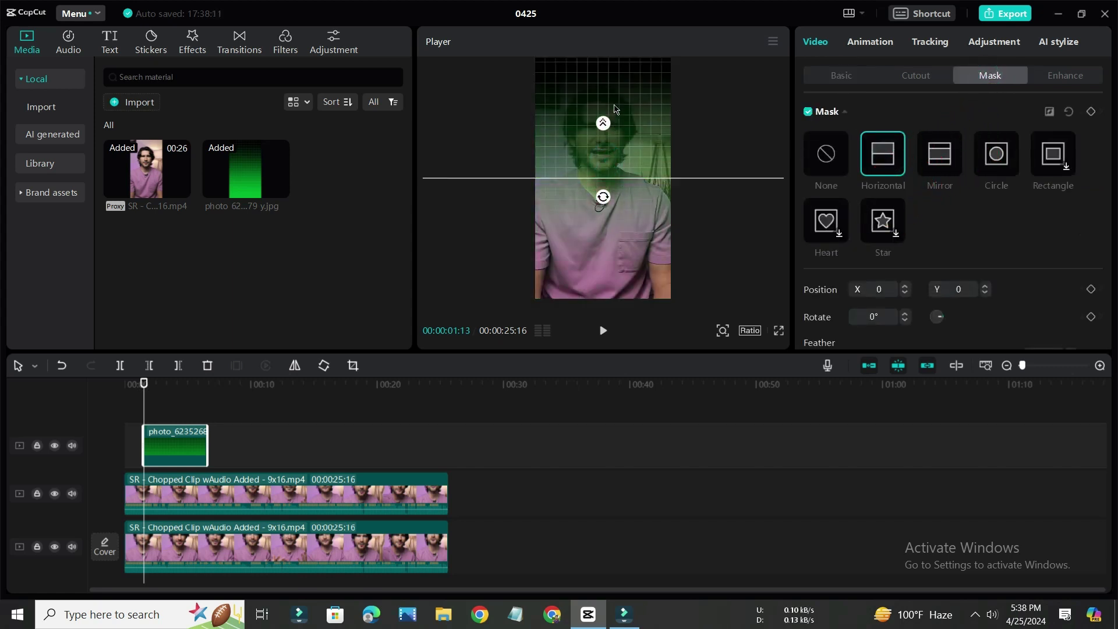
pyautogui.moveTo(617, 175); pyautogui.dragTo(613, 181)
# Change the green grid photo's layer order so it sits behind the cutout clip
pyautogui.click(833, 82)
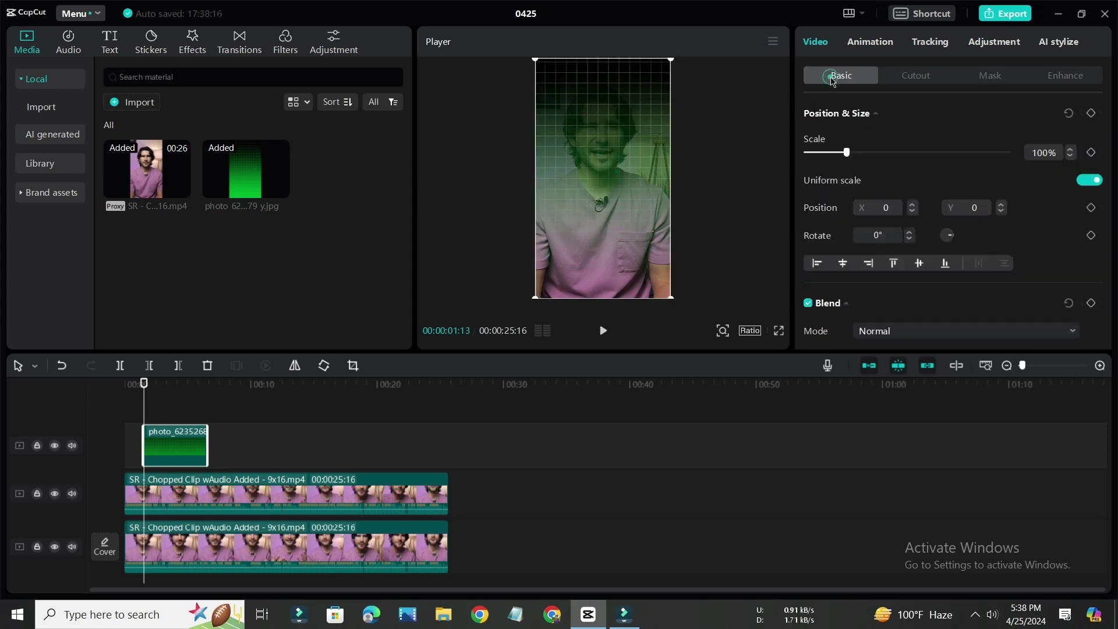
pyautogui.scroll(-10, 874, 204)
pyautogui.click(814, 294)
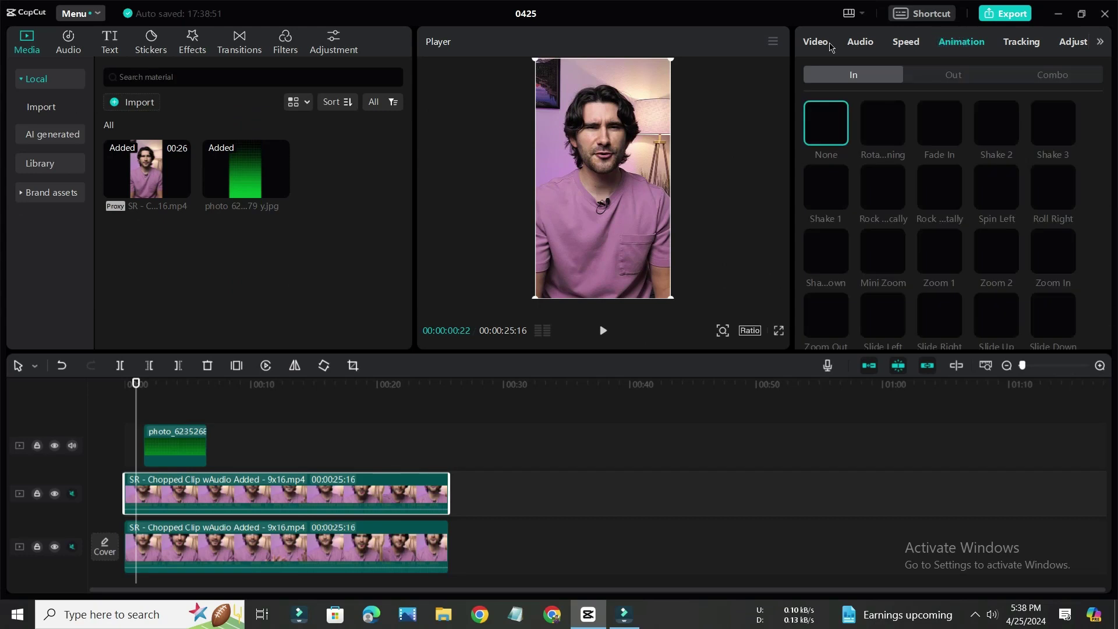
# Keyframe the cutout clip's Position & Size at 00:00:00:22 and 00:00:02:03, moving it down to about Y -423 at the second keyframe
pyautogui.click(830, 45)
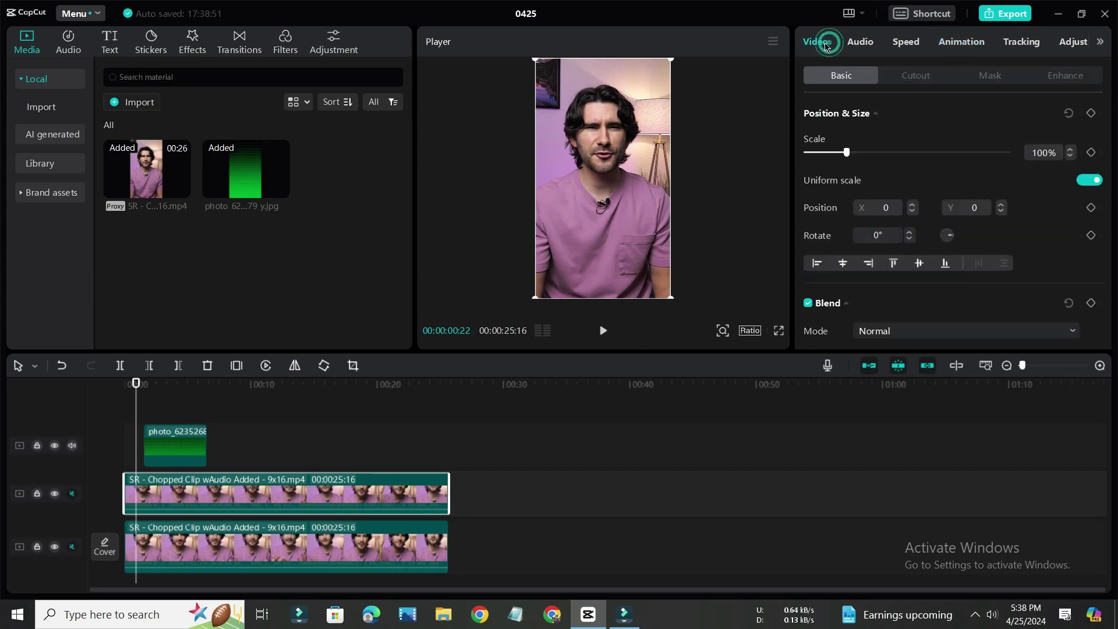
pyautogui.click(1091, 113)
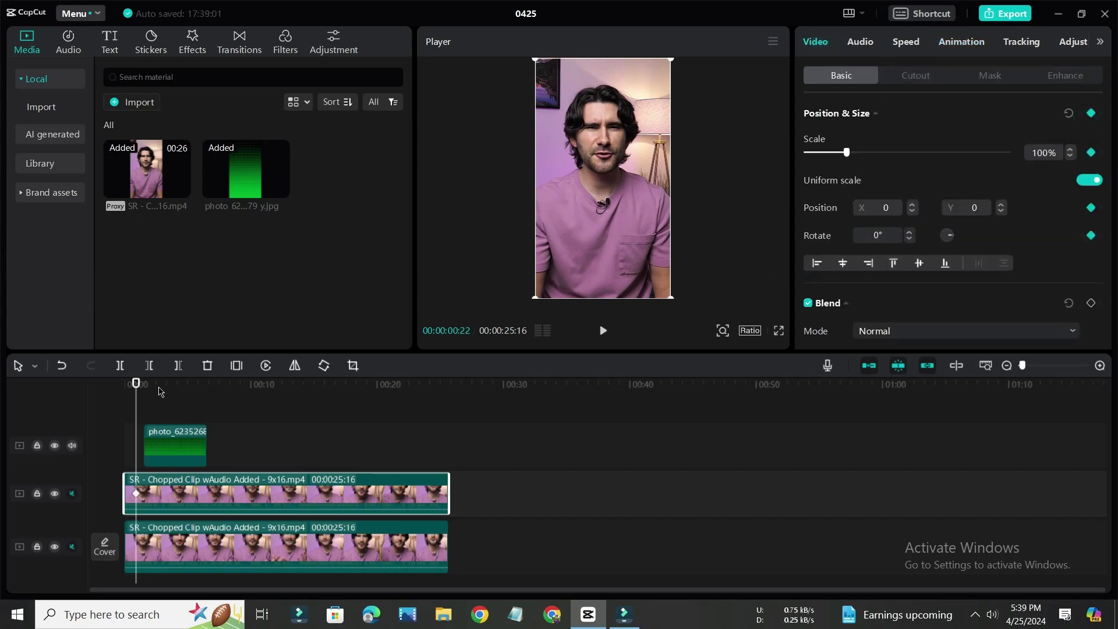
pyautogui.moveTo(139, 387); pyautogui.dragTo(151, 389)
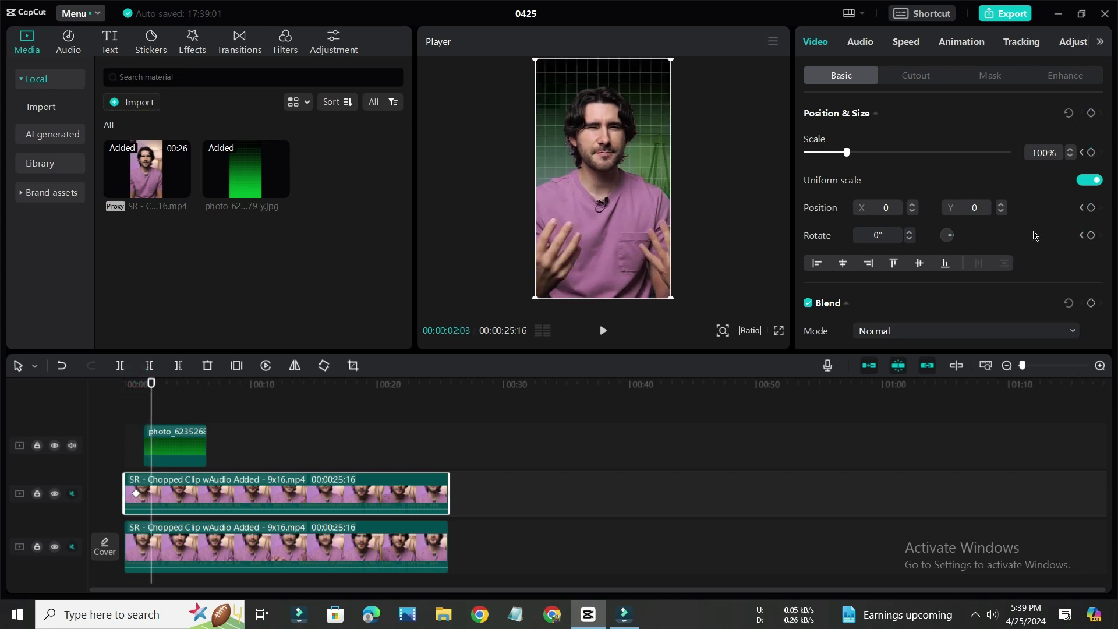
pyautogui.click(1091, 114)
pyautogui.moveTo(612, 186); pyautogui.dragTo(616, 208)
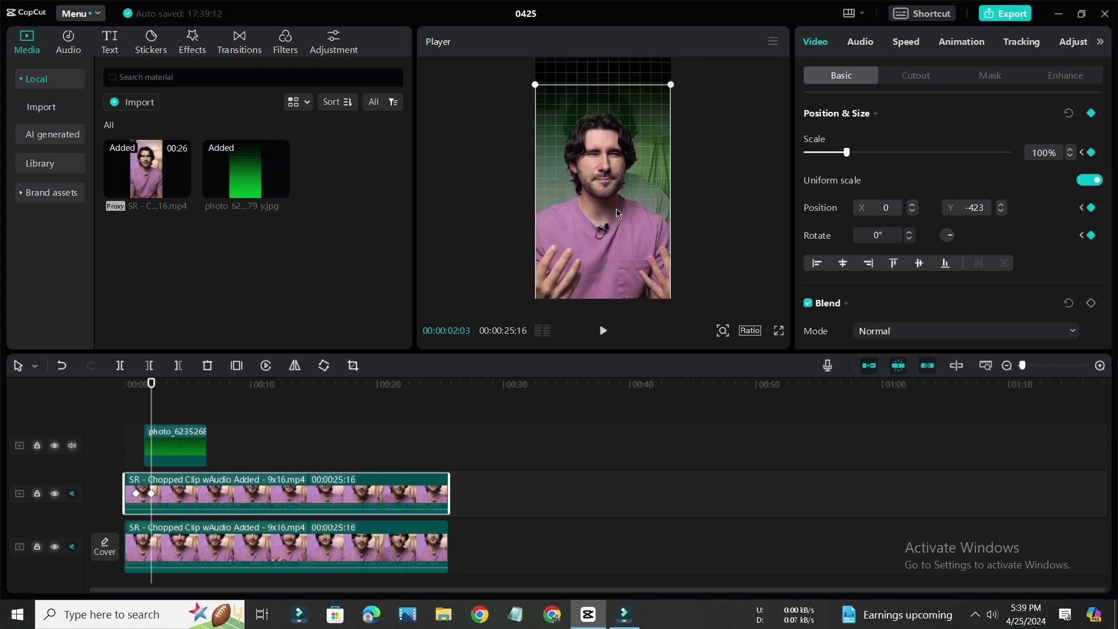
# Check the cutout clip's movement between its two keyframes and copy its Y position value at 00:00:02:03
pyautogui.moveTo(150, 388); pyautogui.dragTo(136, 385)
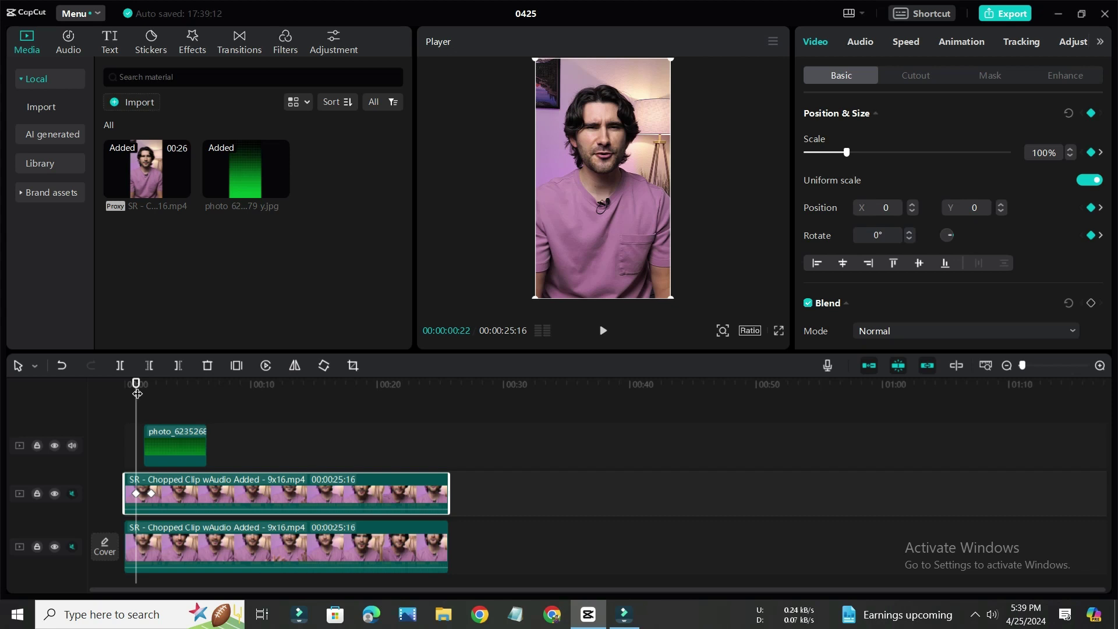
pyautogui.moveTo(137, 394); pyautogui.dragTo(148, 396)
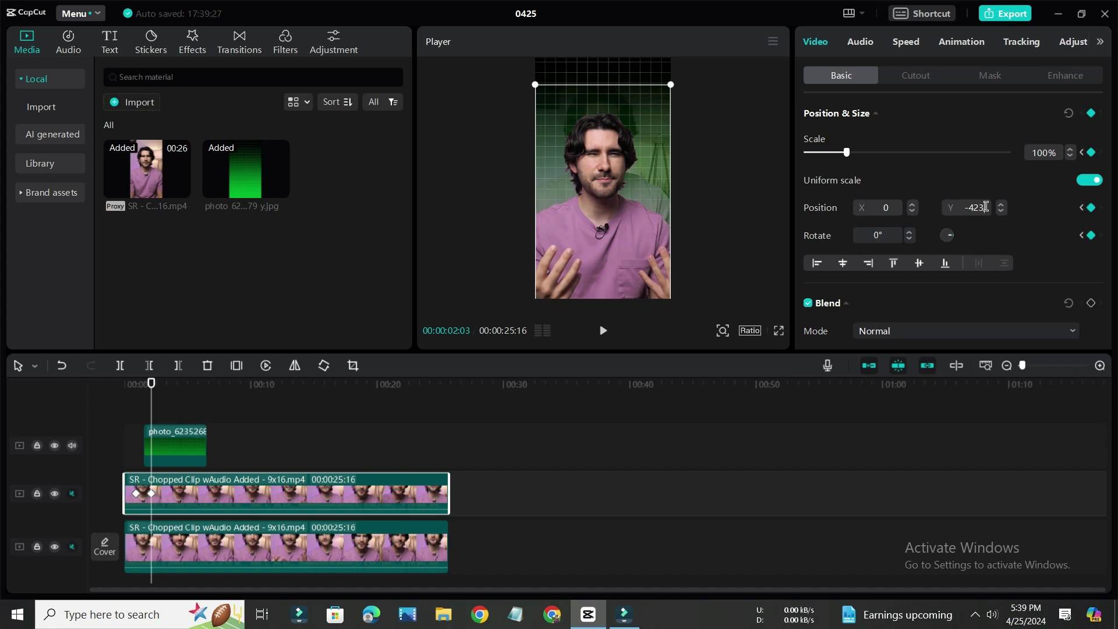
pyautogui.moveTo(985, 207); pyautogui.dragTo(967, 207)
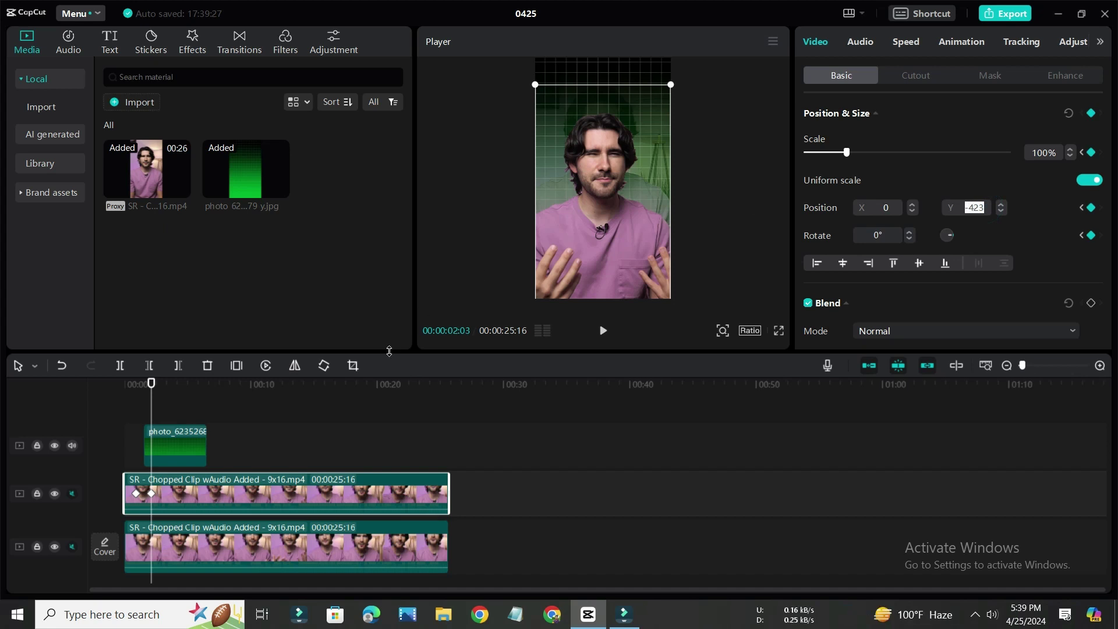
# Add a Position & Size keyframe to the original clip on the bottom track at 00:00:00:22
pyautogui.moveTo(150, 396); pyautogui.dragTo(136, 396)
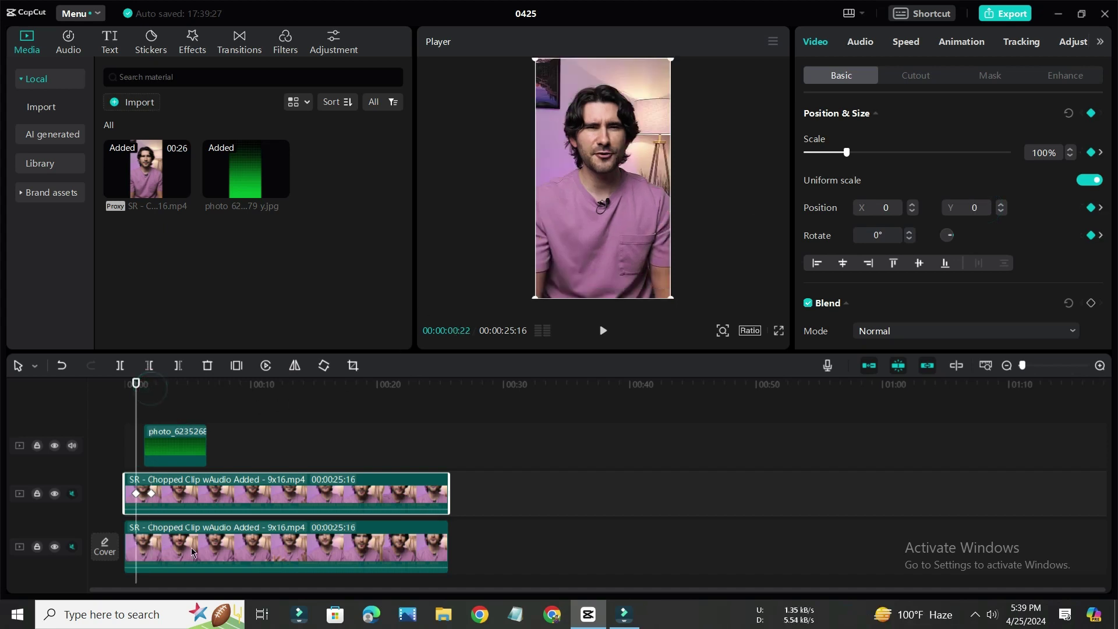
pyautogui.click(211, 551)
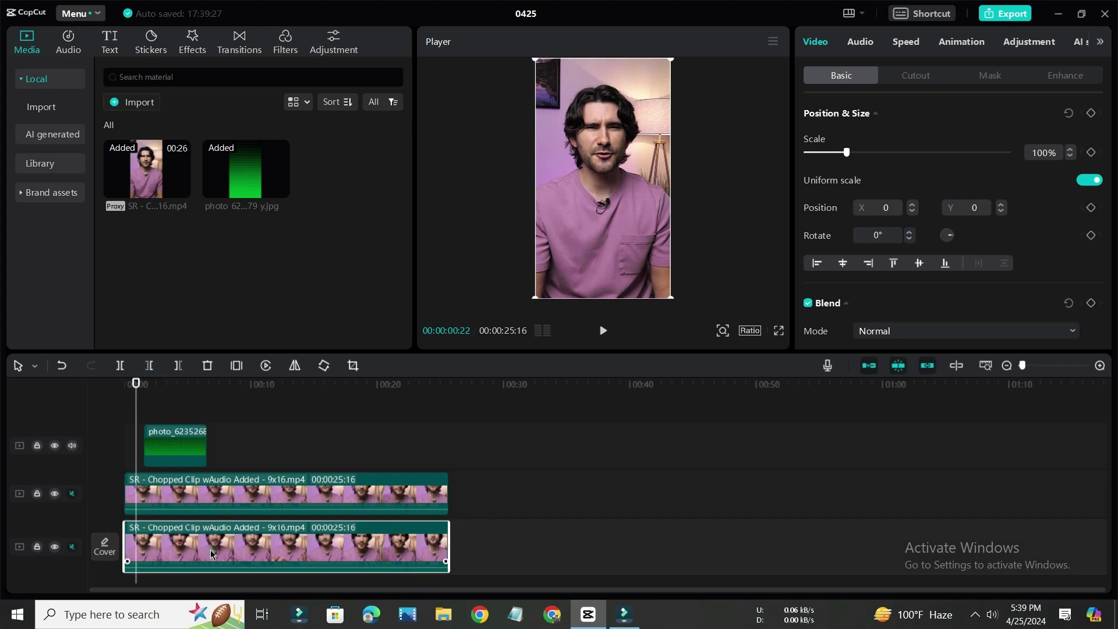
pyautogui.click(1091, 113)
# Add a second Position & Size keyframe to the bottom clip at 00:00:02:03 with the Y position set to -423
pyautogui.click(186, 502)
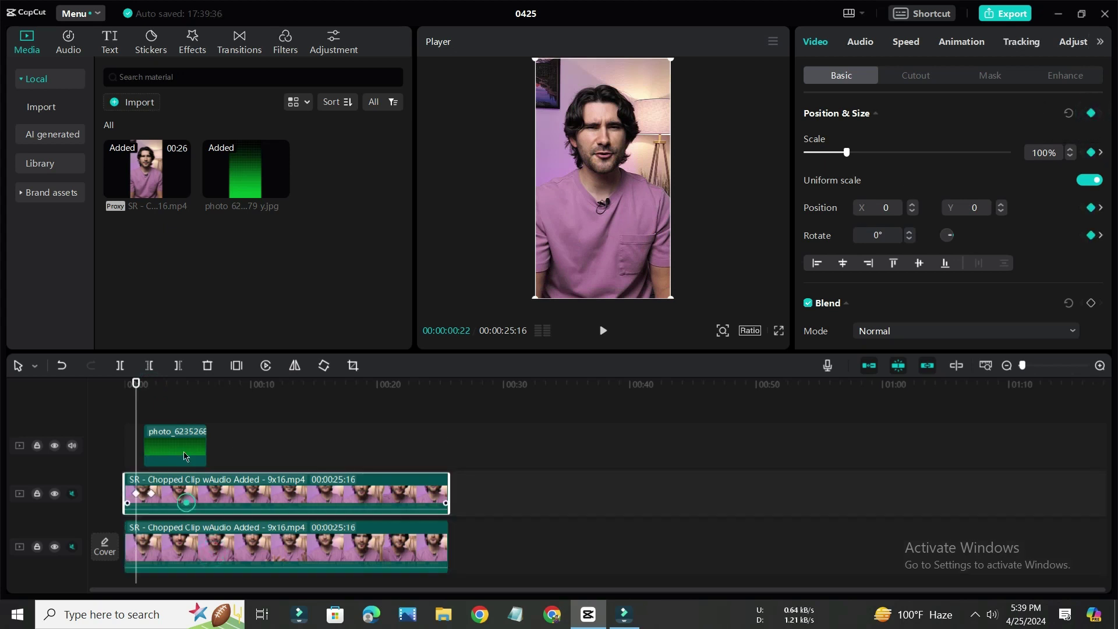
pyautogui.moveTo(137, 390); pyautogui.dragTo(150, 396)
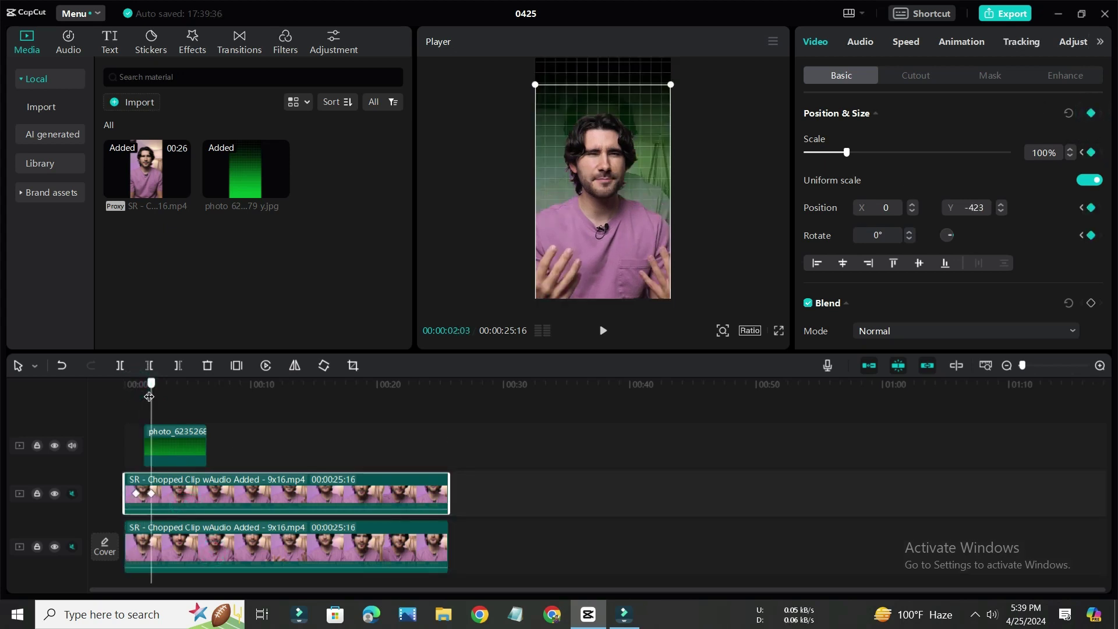
pyautogui.click(249, 559)
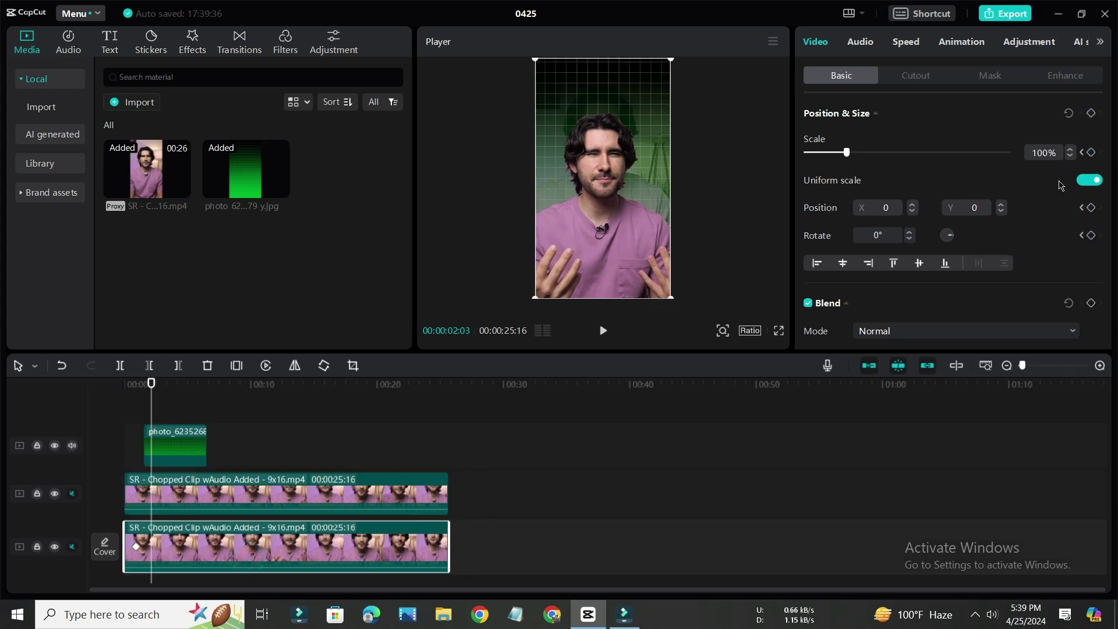
pyautogui.click(1090, 114)
pyautogui.click(966, 208)
pyautogui.write('-423')
pyautogui.press('Return')
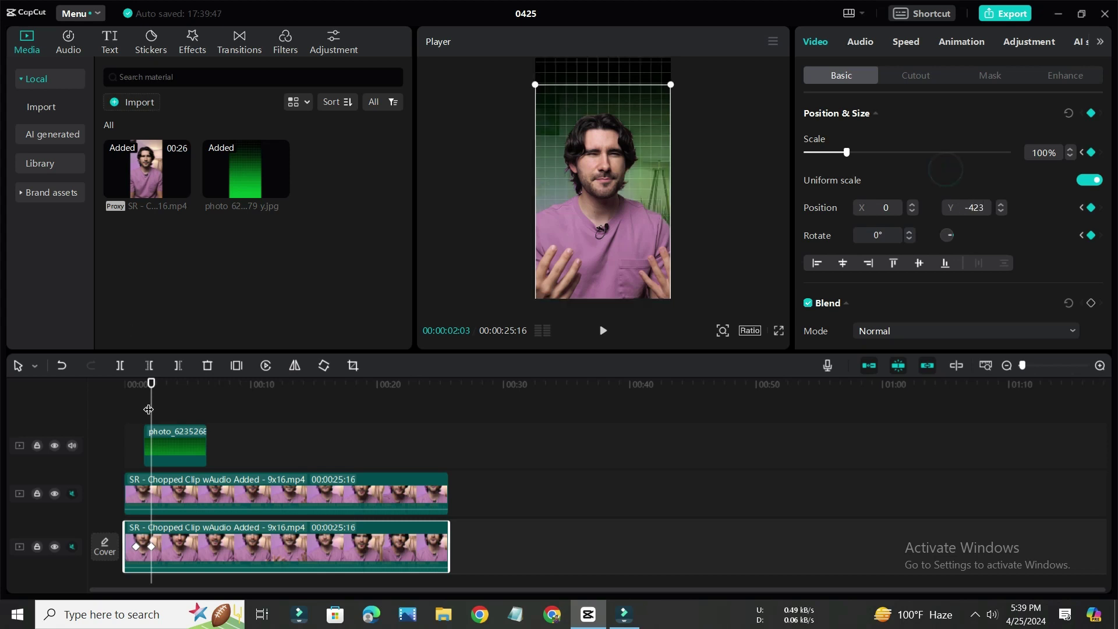
# Play the opening of the timeline to check that both clips move down together
pyautogui.moveTo(150, 386); pyautogui.dragTo(129, 384)
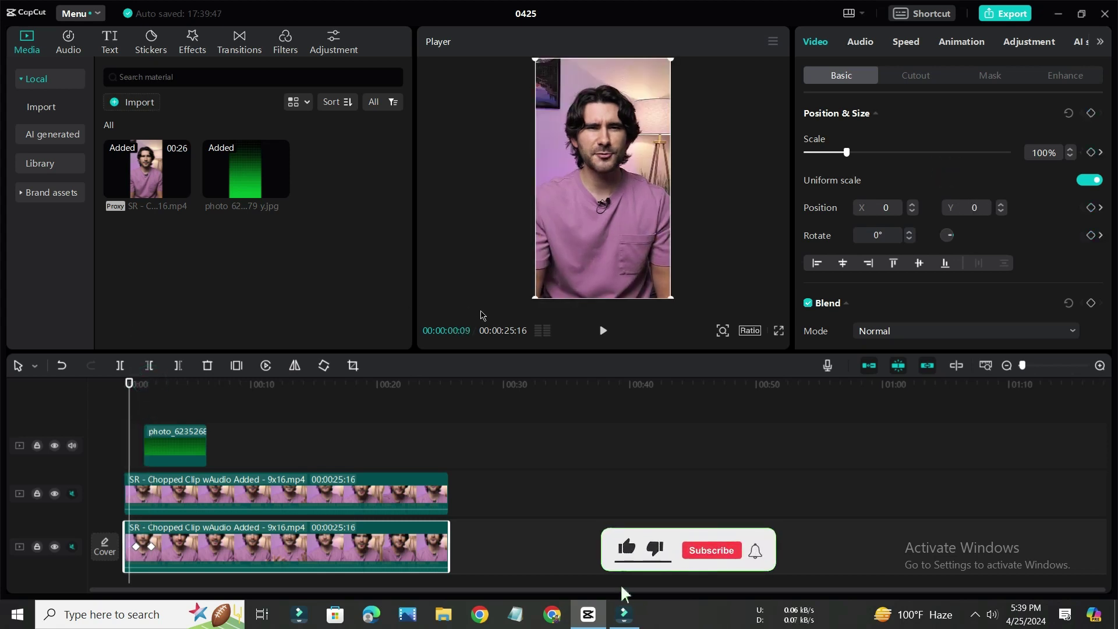
pyautogui.click(604, 337)
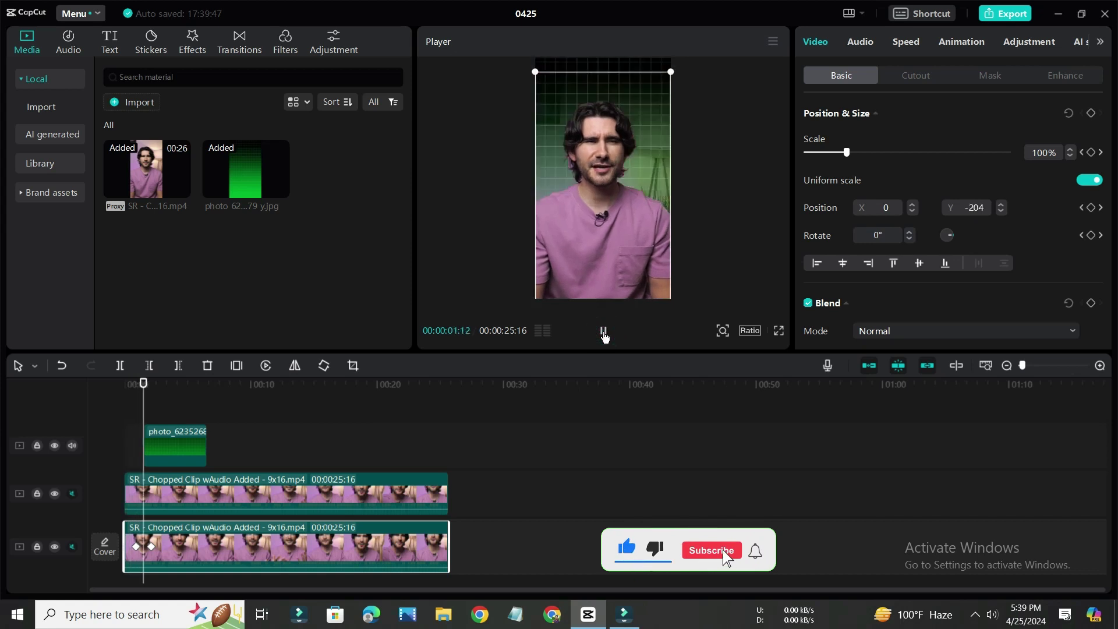
pyautogui.click(604, 330)
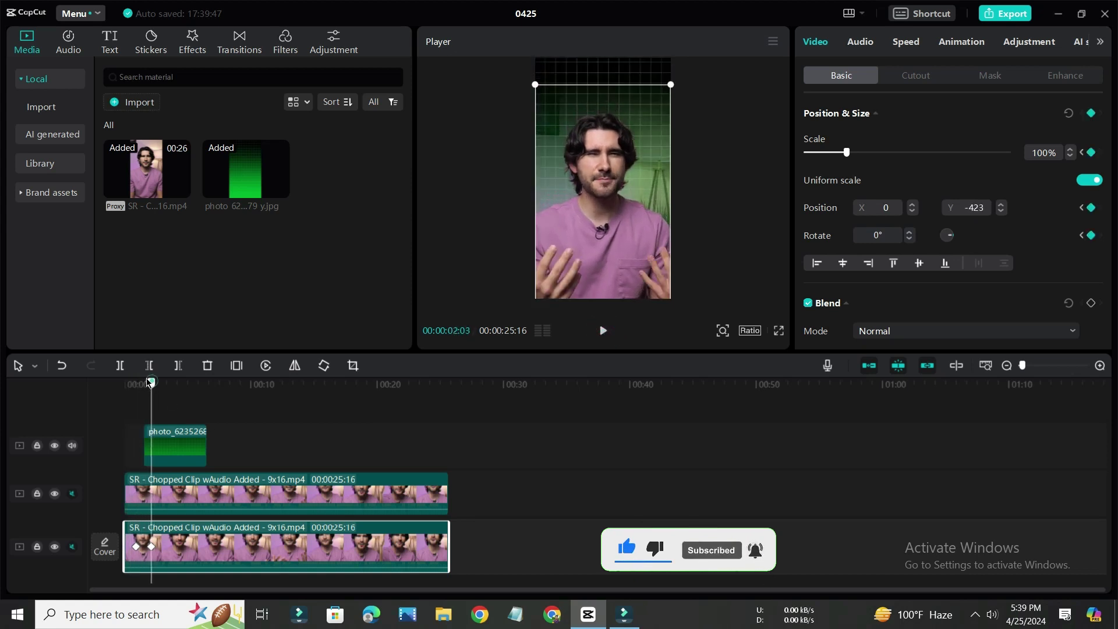
pyautogui.moveTo(150, 383); pyautogui.dragTo(138, 380)
pyautogui.click(701, 228)
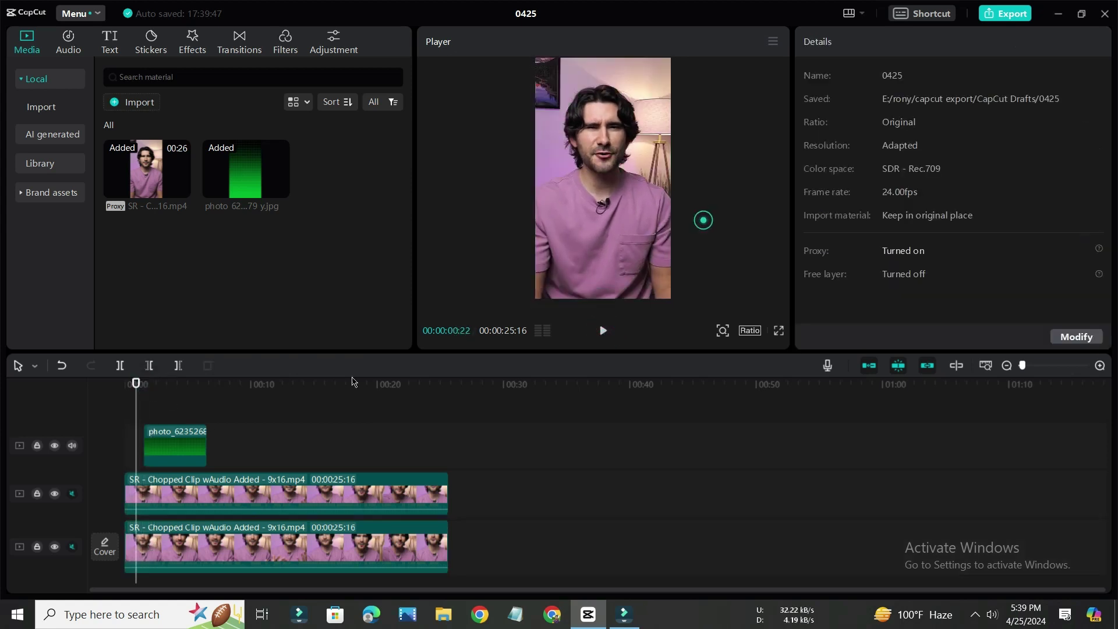
# Apply the Slide Down entrance animation to the green grid photo
pyautogui.click(158, 445)
pyautogui.click(137, 386)
pyautogui.moveTo(136, 389); pyautogui.dragTo(137, 389)
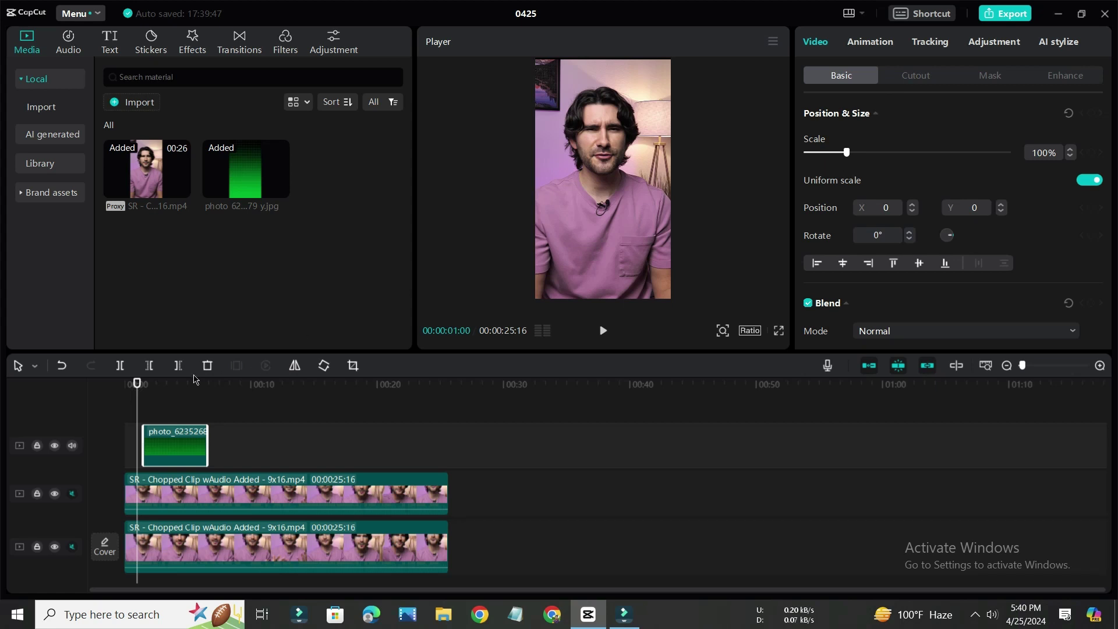
pyautogui.click(864, 52)
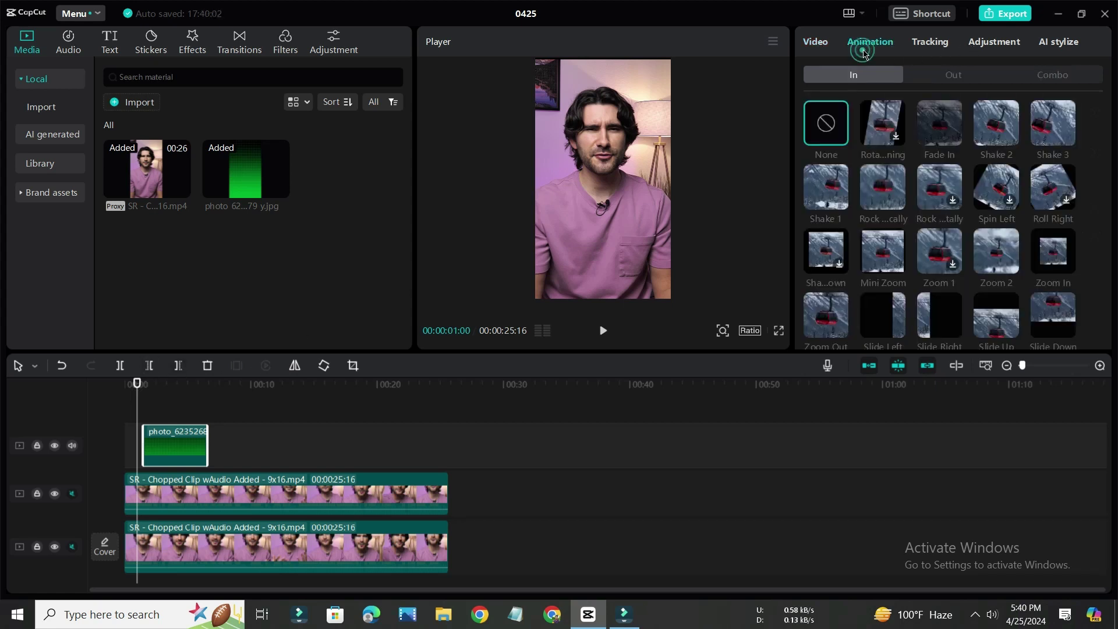
pyautogui.scroll(-1, 1051, 207)
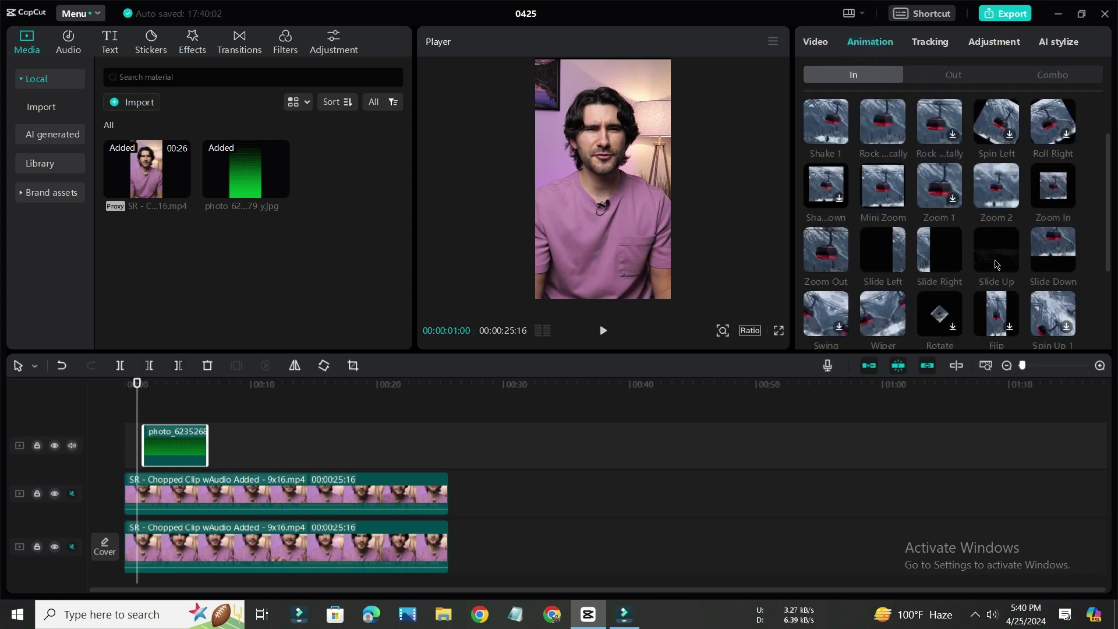
pyautogui.click(1051, 256)
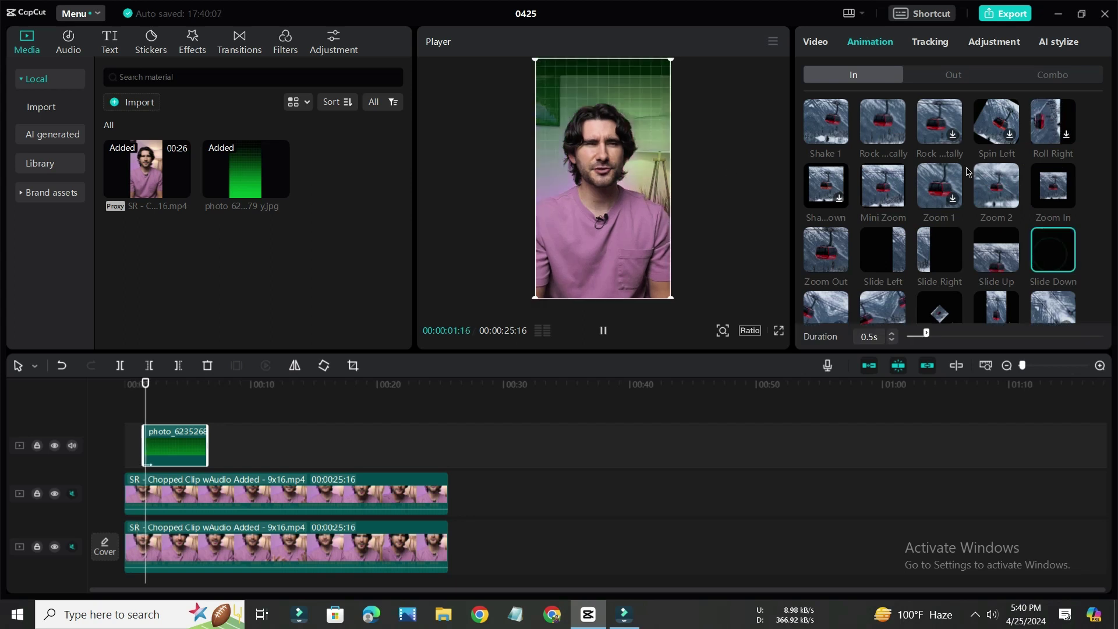
# Play the timeline from the start to check the photo's entrance against the clips' movement
pyautogui.moveTo(153, 392); pyautogui.dragTo(124, 385)
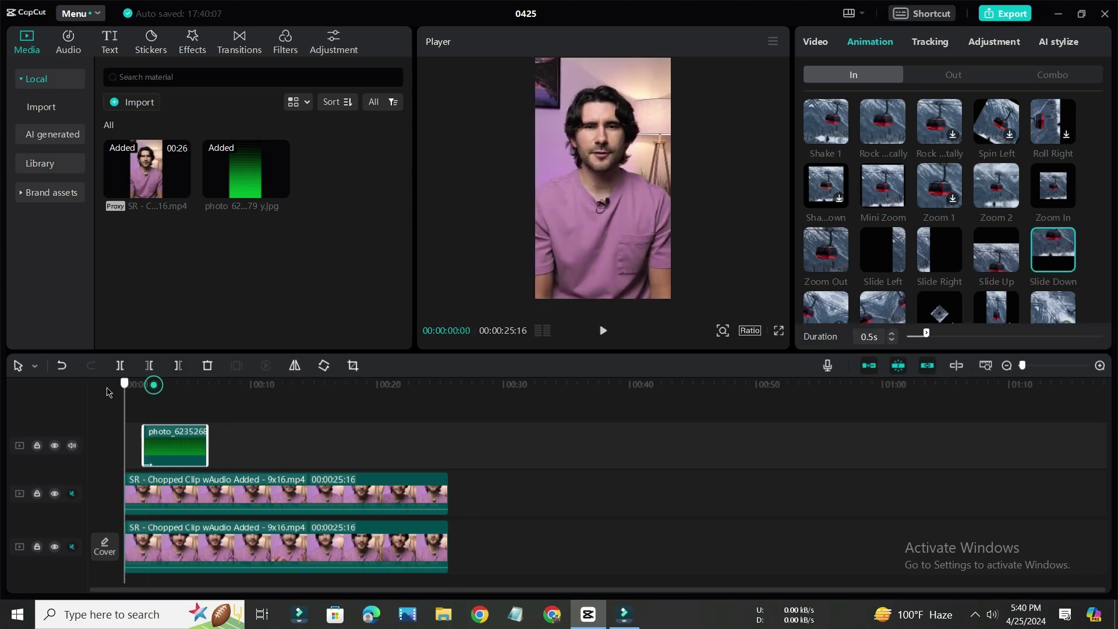
pyautogui.click(605, 330)
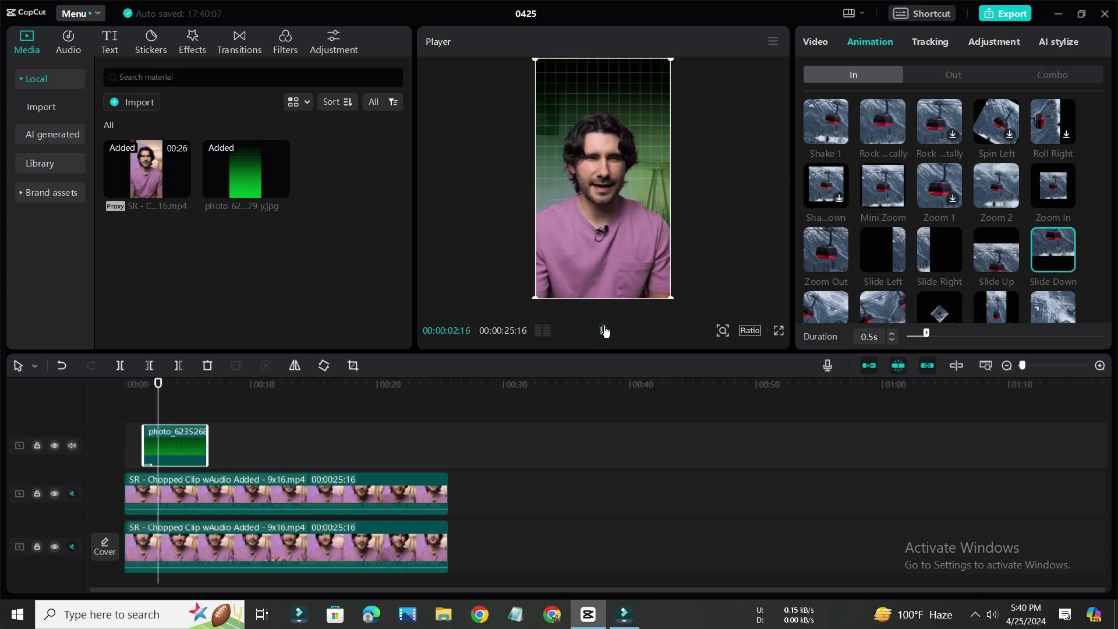
pyautogui.click(604, 330)
# Shift the green grid photo earlier to start at about the one-second mark and play the result from the beginning
pyautogui.moveTo(173, 453); pyautogui.dragTo(166, 454)
pyautogui.moveTo(159, 384); pyautogui.dragTo(124, 392)
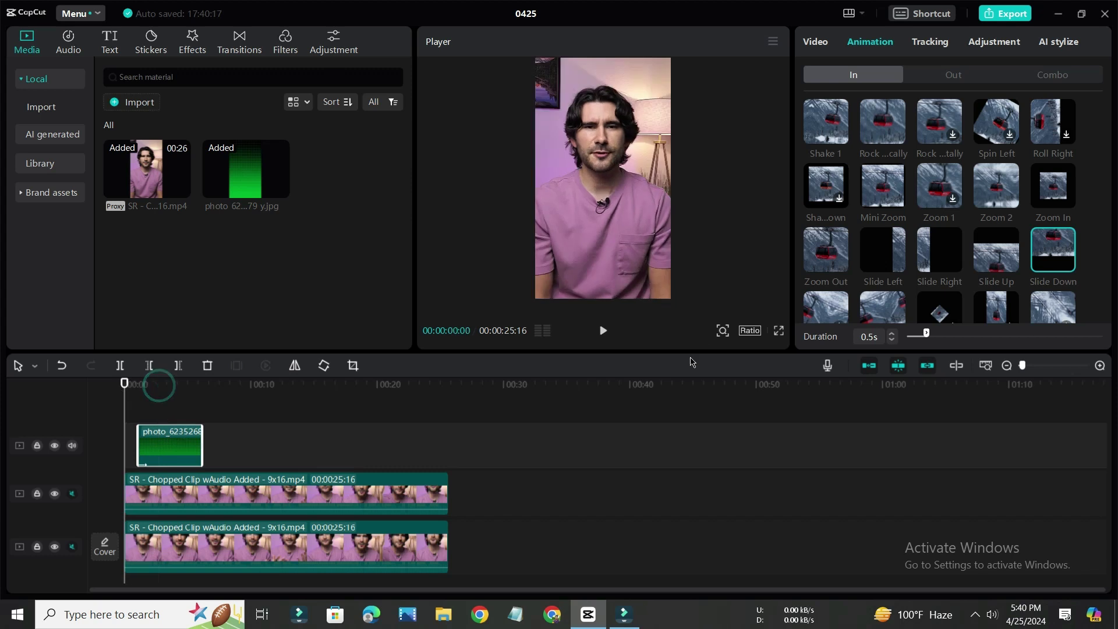
pyautogui.click(604, 330)
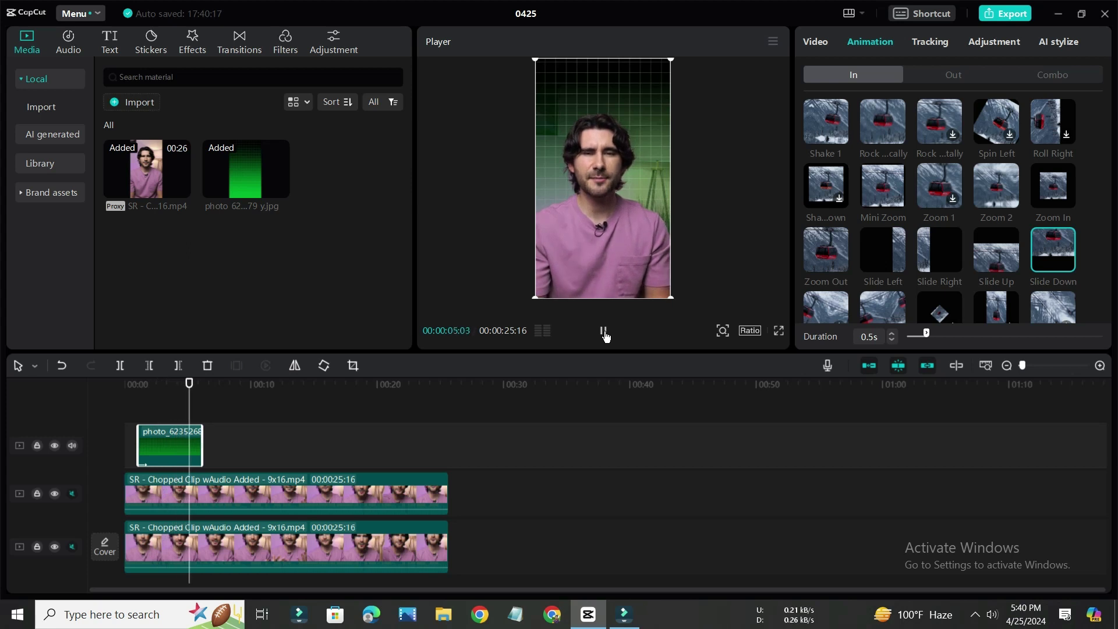
pyautogui.click(603, 331)
pyautogui.click(603, 331)
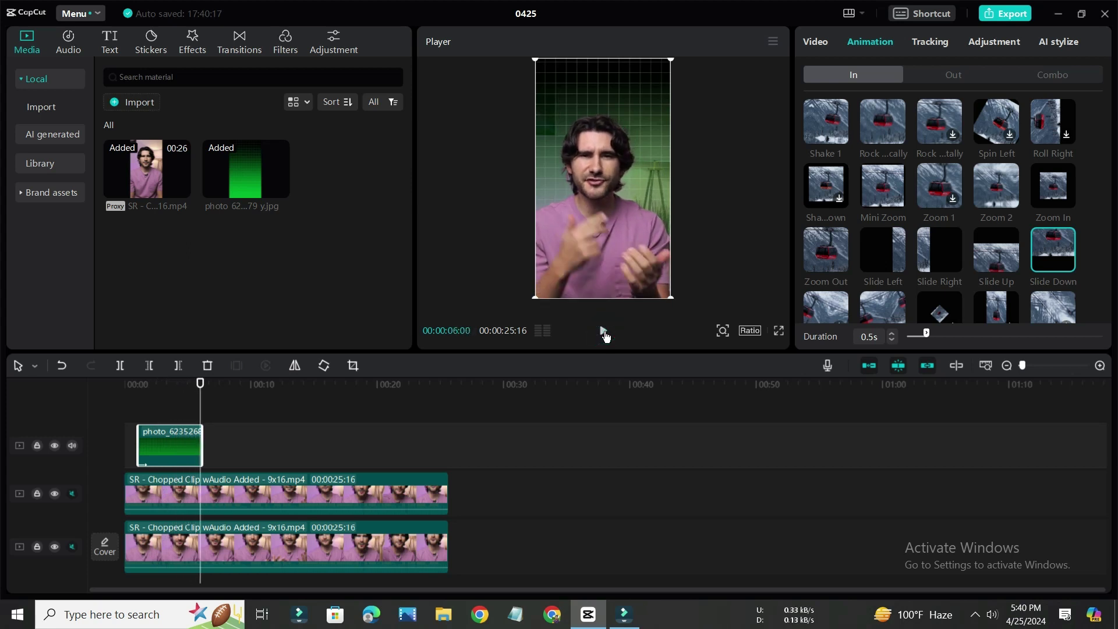
# Try the Slide Up entrance animation on the green grid photo and undo it
pyautogui.click(606, 331)
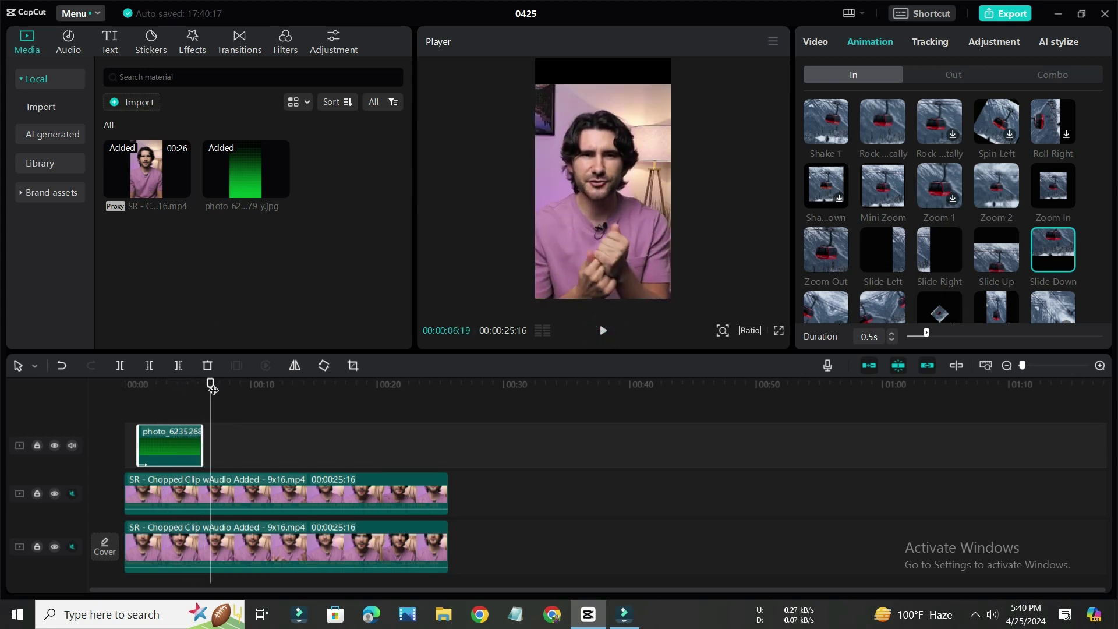
pyautogui.moveTo(210, 383); pyautogui.dragTo(192, 381)
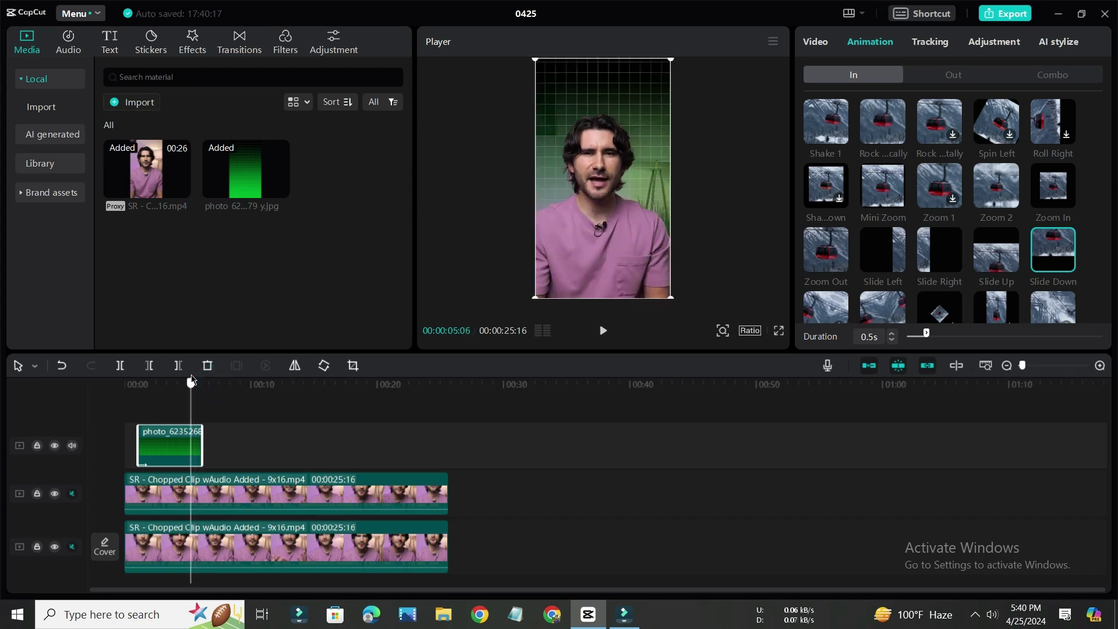
pyautogui.click(989, 254)
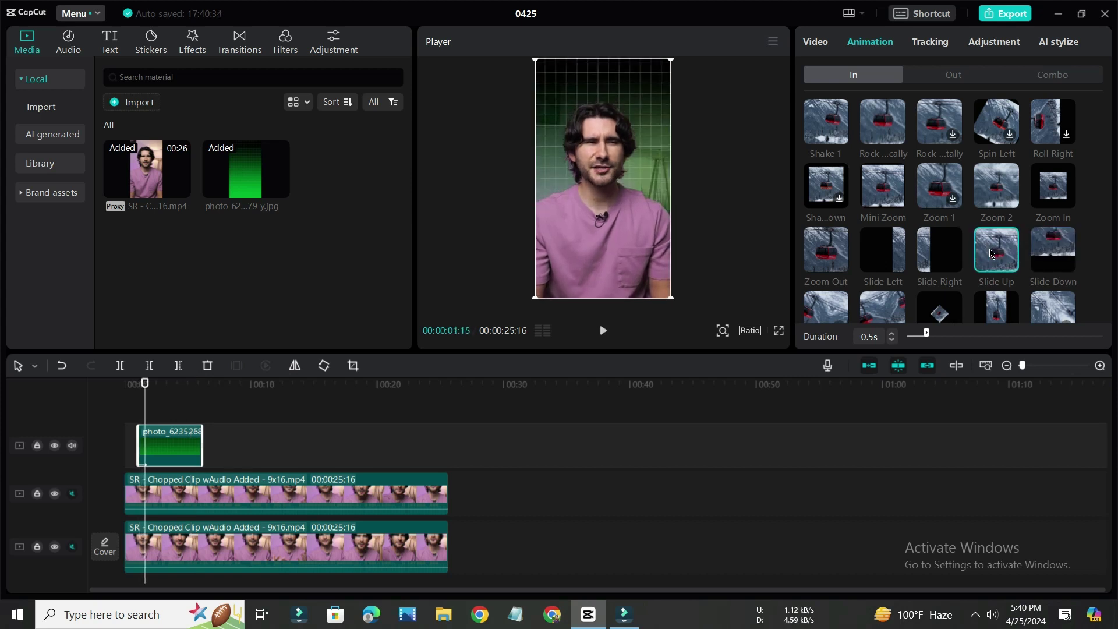
pyautogui.hotkey('ctrl', 'z')
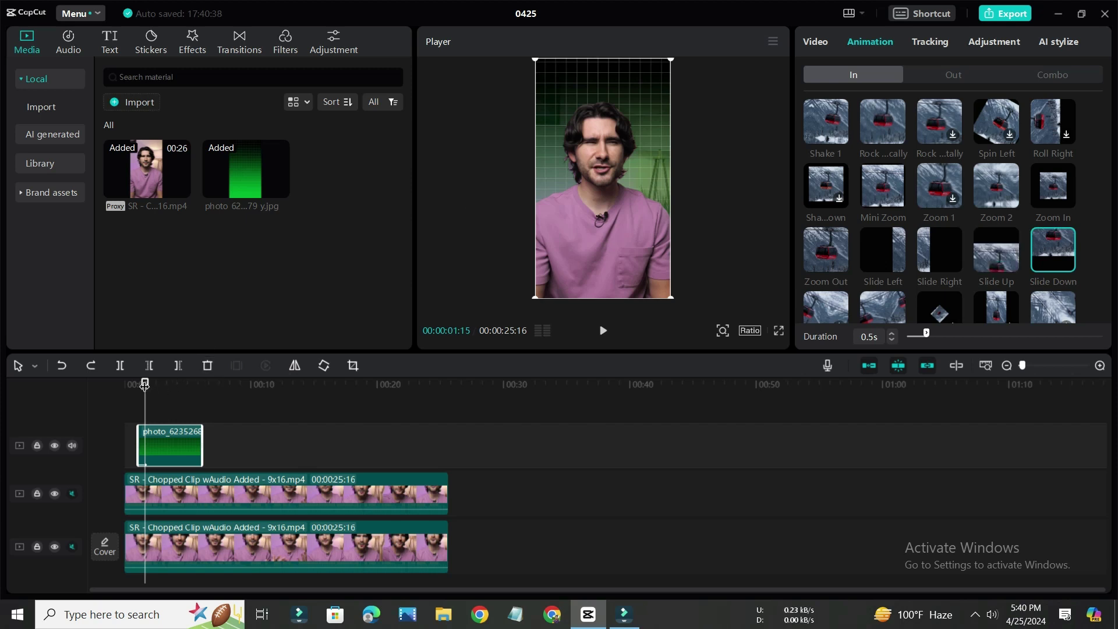
# Play the opening from near the start of the timeline to recheck the photo's Slide Down entrance
pyautogui.moveTo(144, 383); pyautogui.dragTo(129, 383)
pyautogui.click(604, 332)
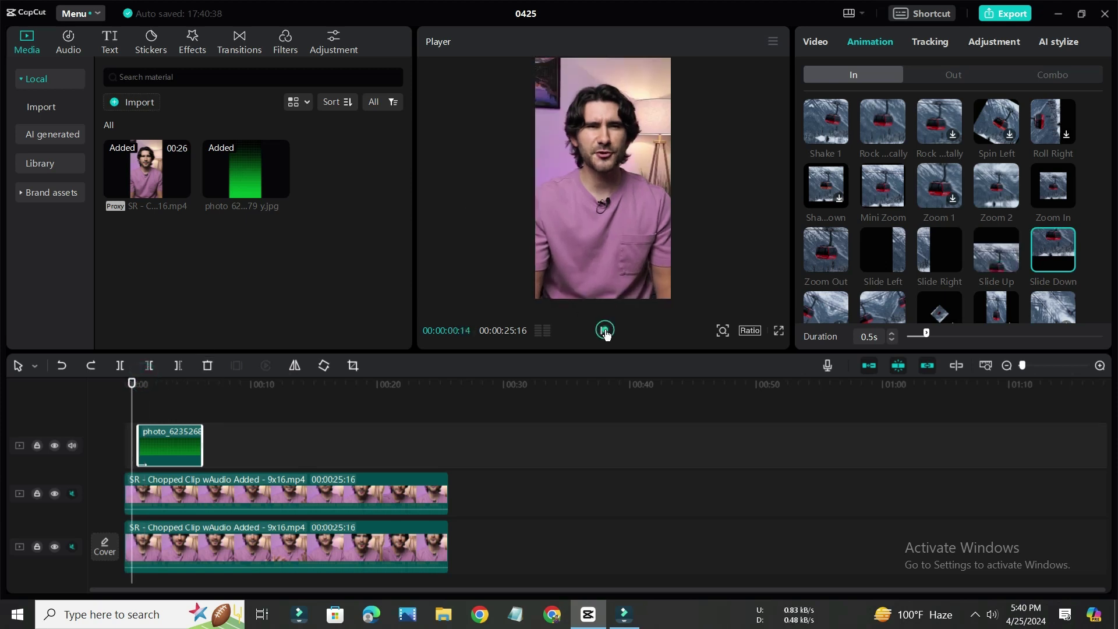
pyautogui.click(604, 330)
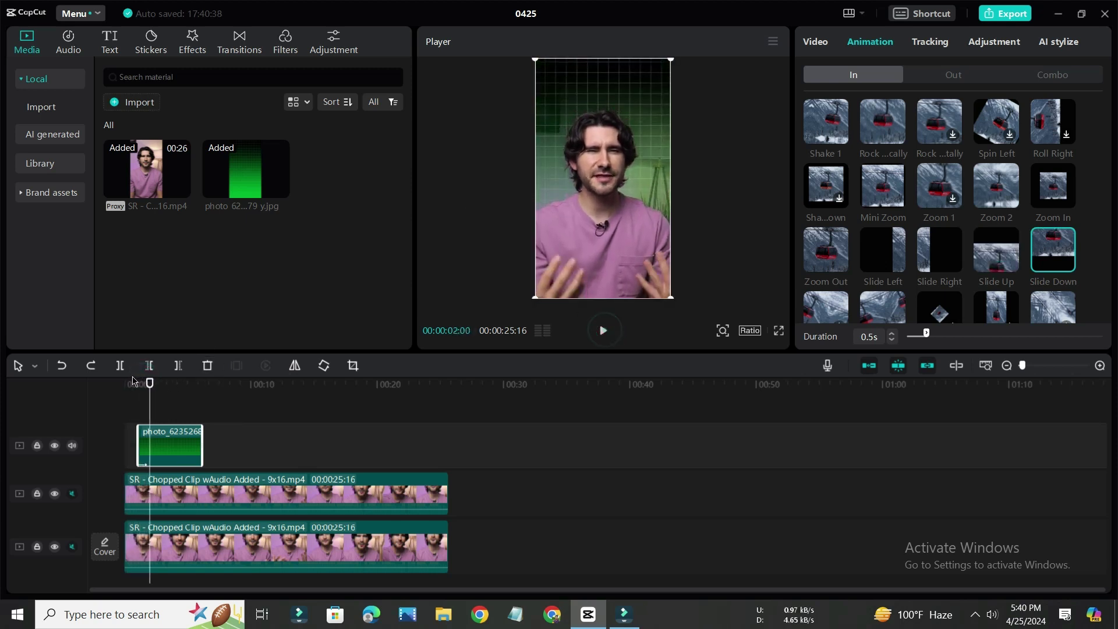
# Add a Position & Size keyframe to the upper video clip at 00:00:05:04 and set its Y position to 0 at 00:00:06:03
pyautogui.moveTo(151, 390); pyautogui.dragTo(190, 401)
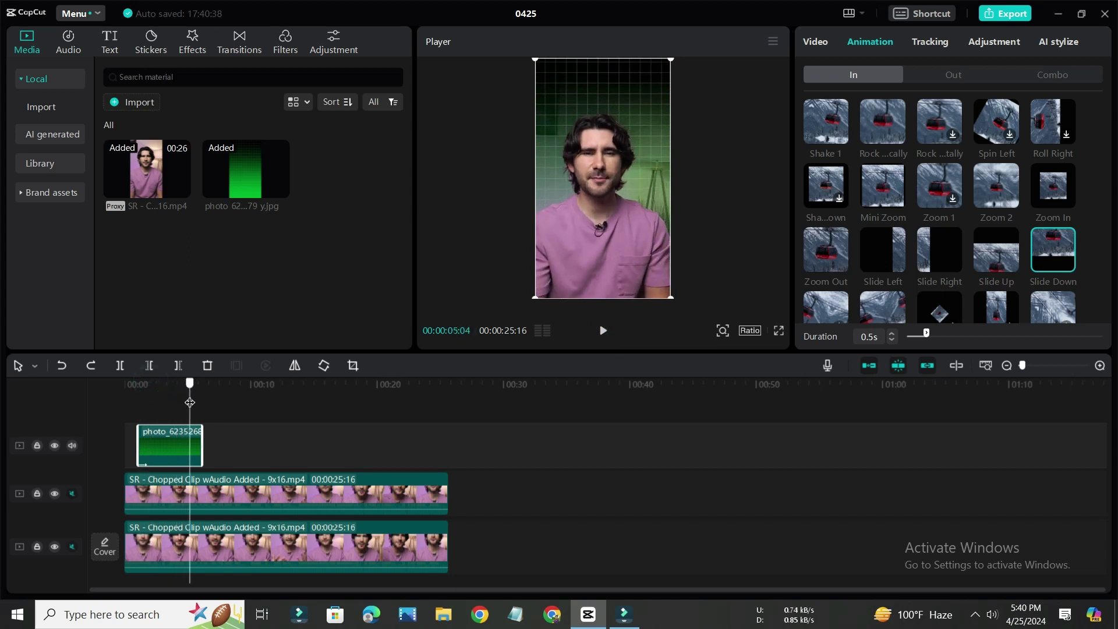
pyautogui.click(246, 488)
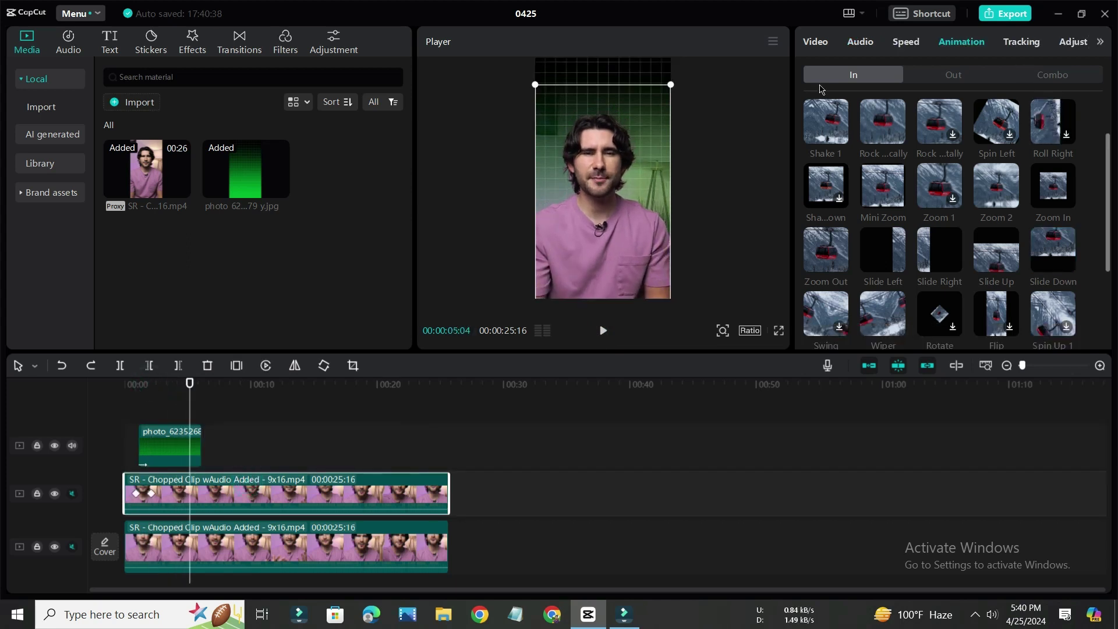
pyautogui.click(808, 47)
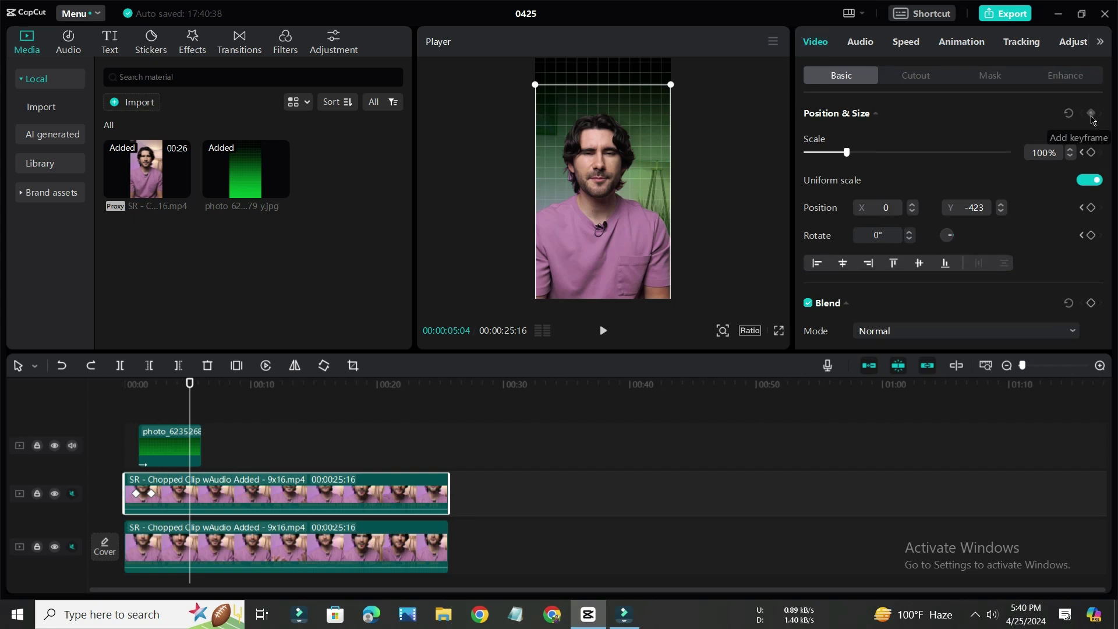
pyautogui.click(1092, 114)
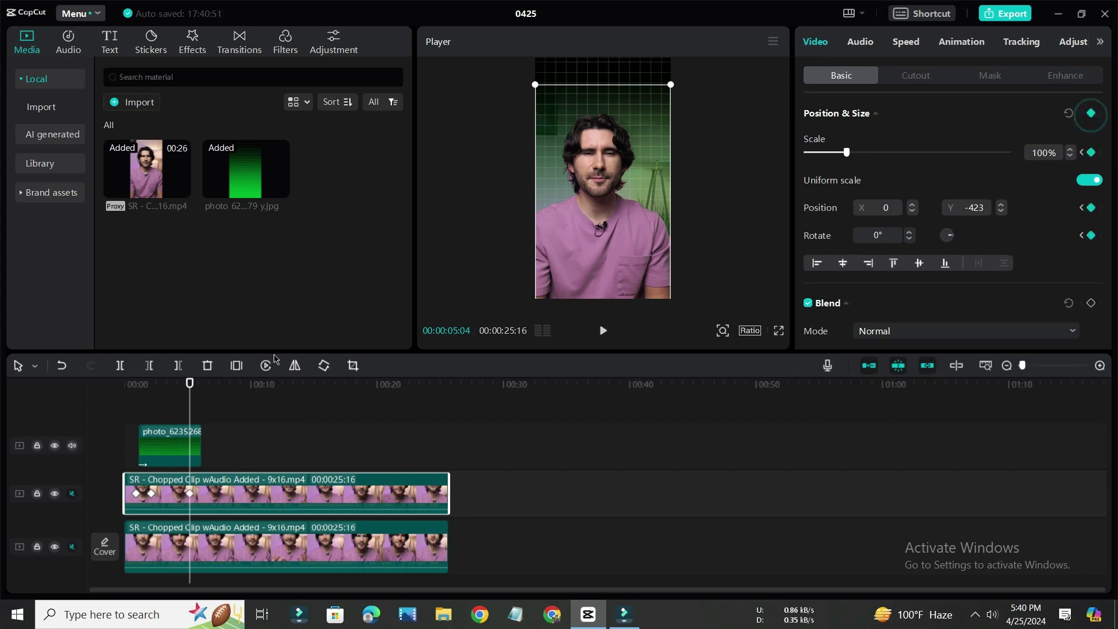
pyautogui.moveTo(195, 392); pyautogui.dragTo(198, 393)
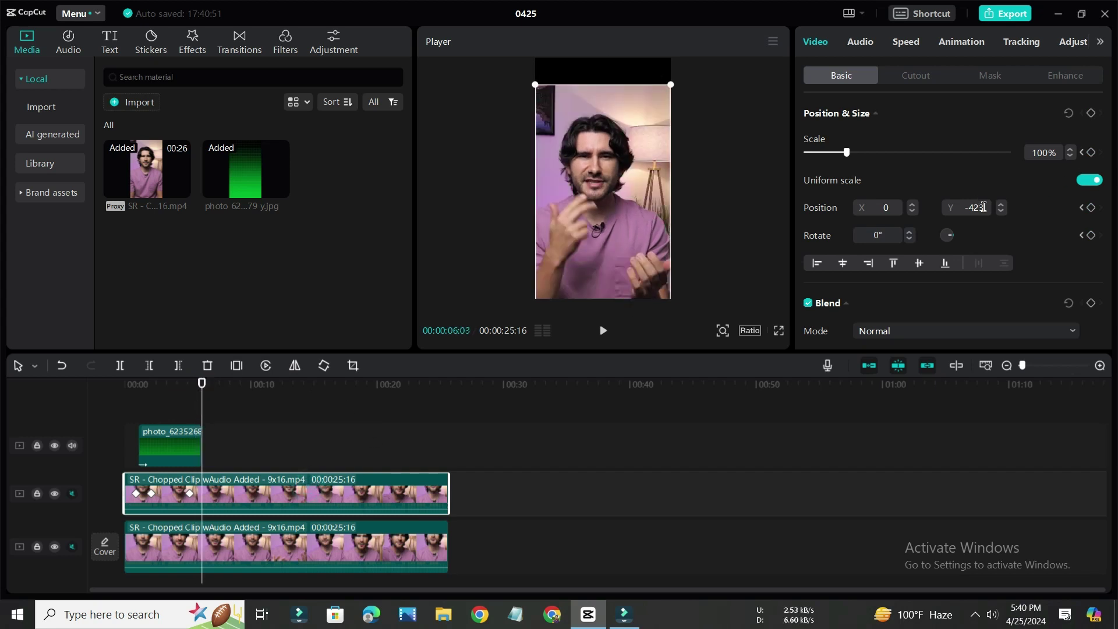
pyautogui.click(1011, 176)
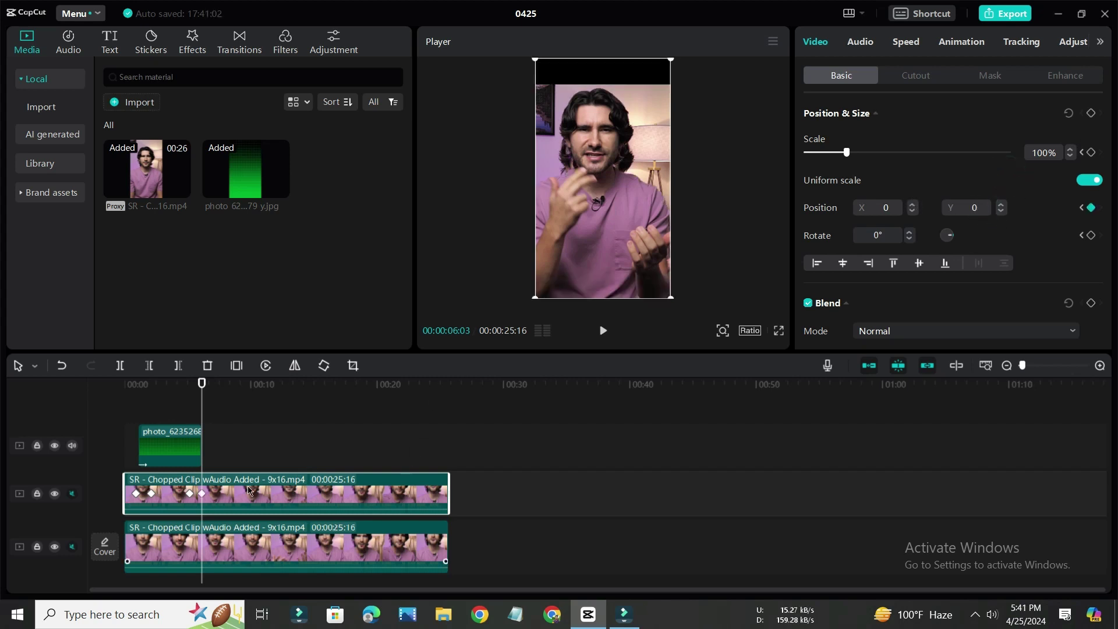
# Add a Position & Size keyframe to the lower video clip at 00:00:05:04, aligned with the upper clip's keyframe
pyautogui.click(275, 529)
pyautogui.click(265, 502)
pyautogui.moveTo(202, 384); pyautogui.dragTo(189, 384)
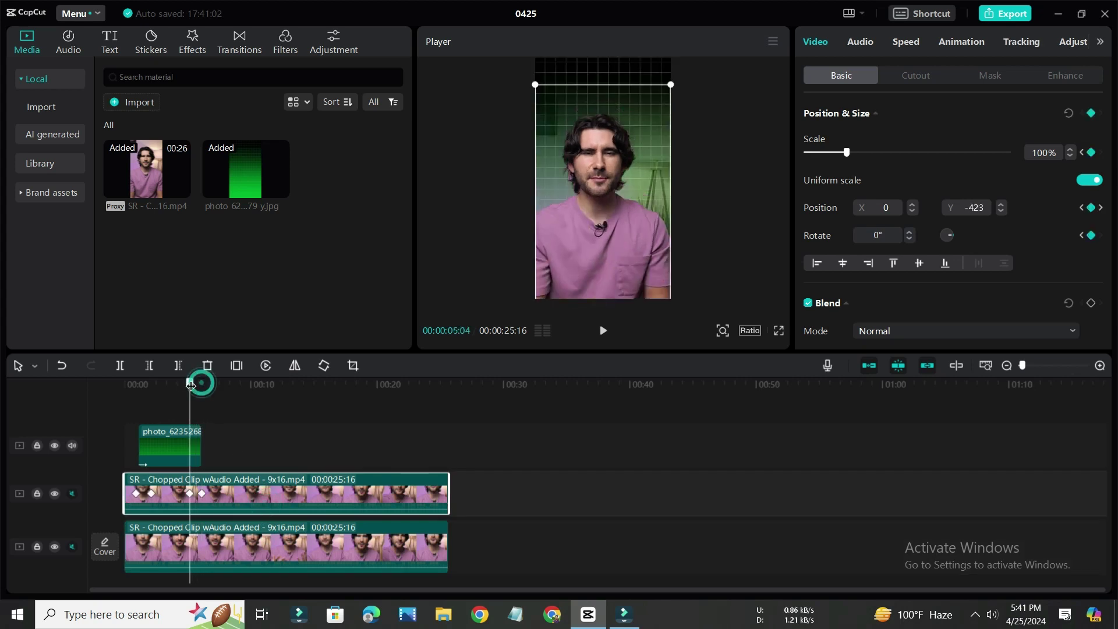
pyautogui.click(269, 532)
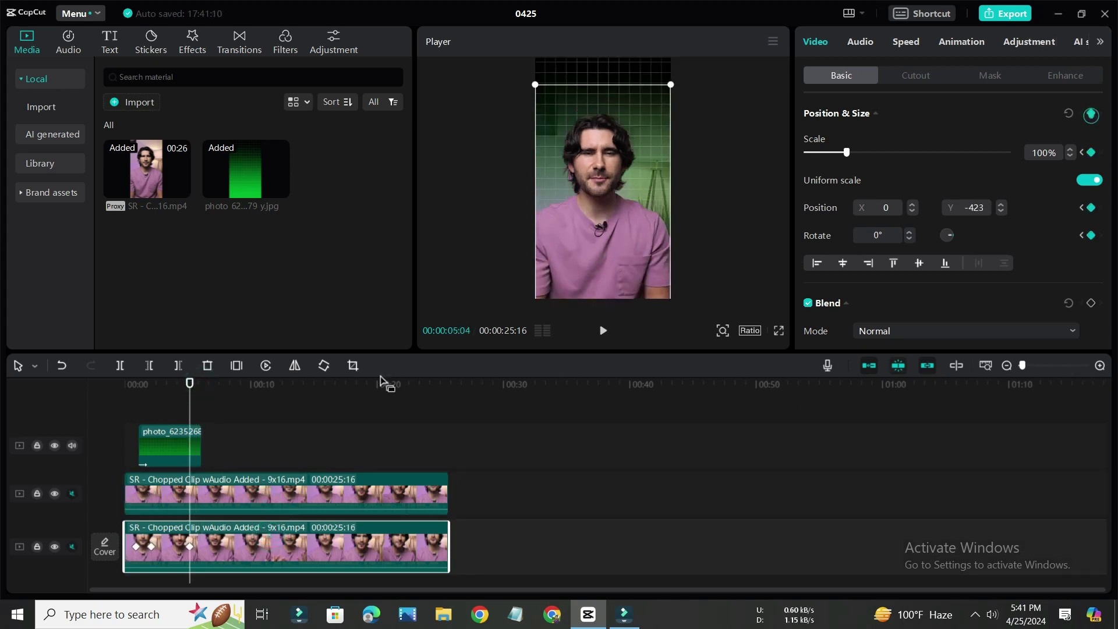
# Set the lower video clip's Y position to 0 at 00:00:06:03 and play the section around the photo's end
pyautogui.click(271, 492)
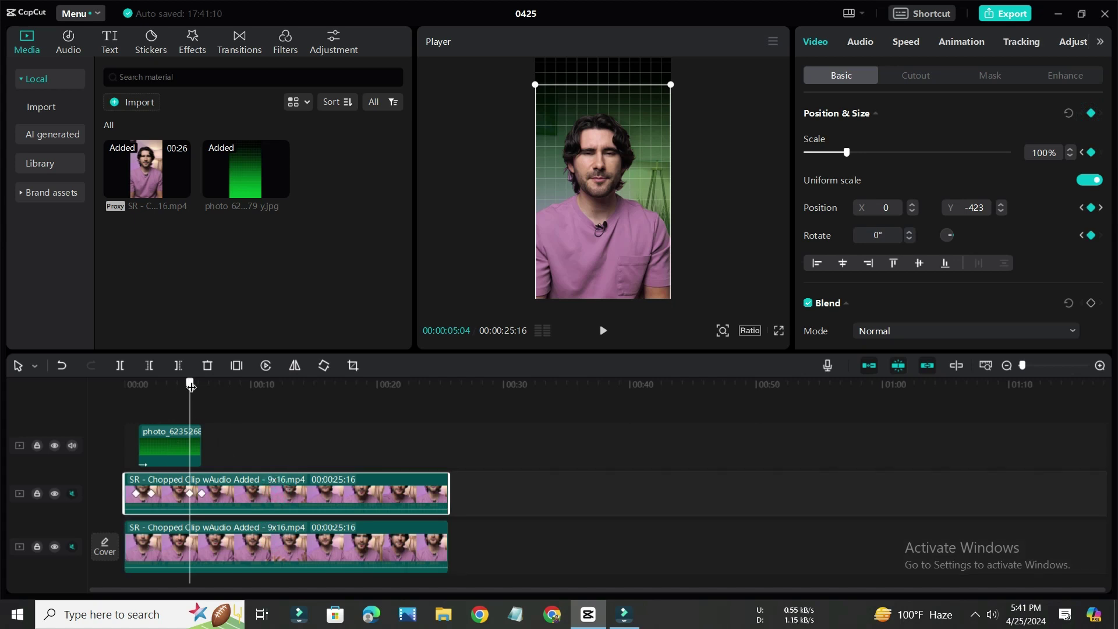
pyautogui.moveTo(191, 385); pyautogui.dragTo(202, 384)
pyautogui.click(273, 542)
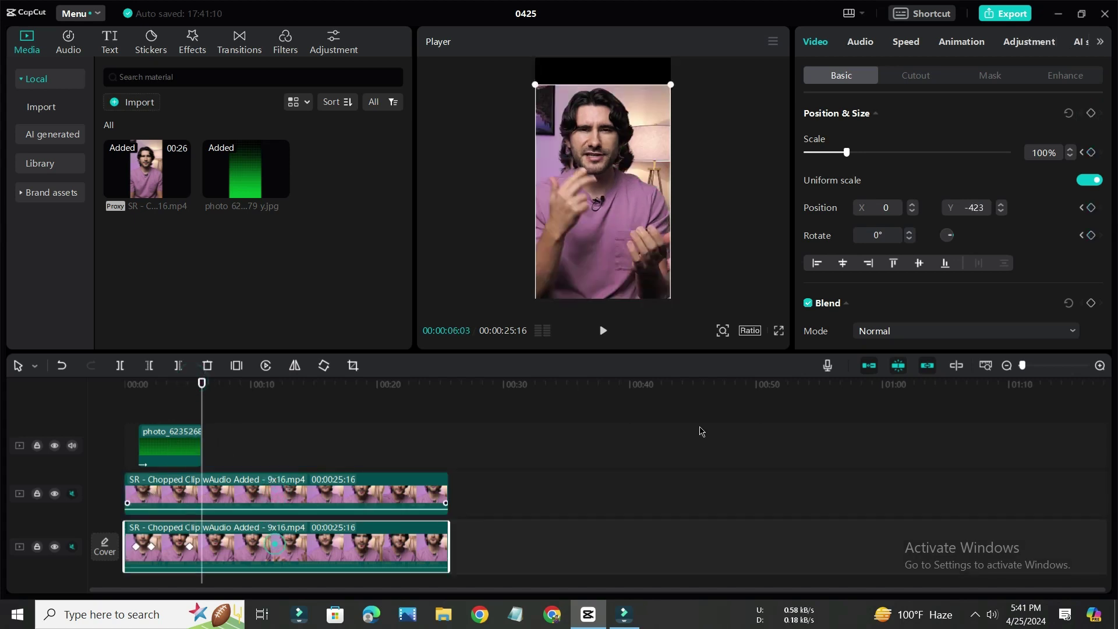
pyautogui.doubleClick(987, 207)
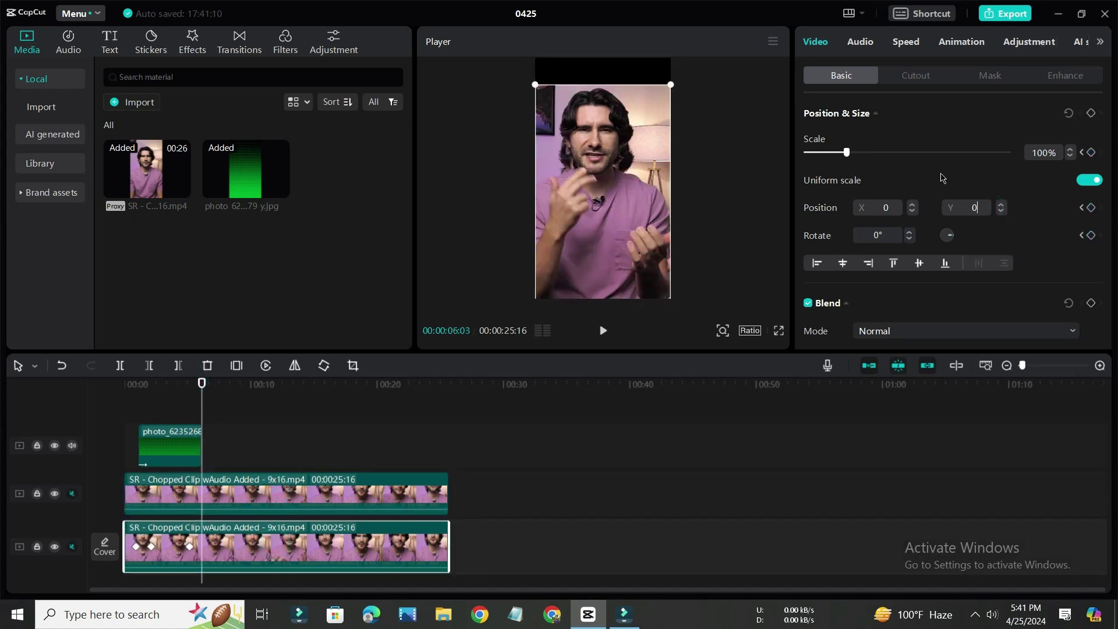
pyautogui.moveTo(201, 386); pyautogui.dragTo(185, 391)
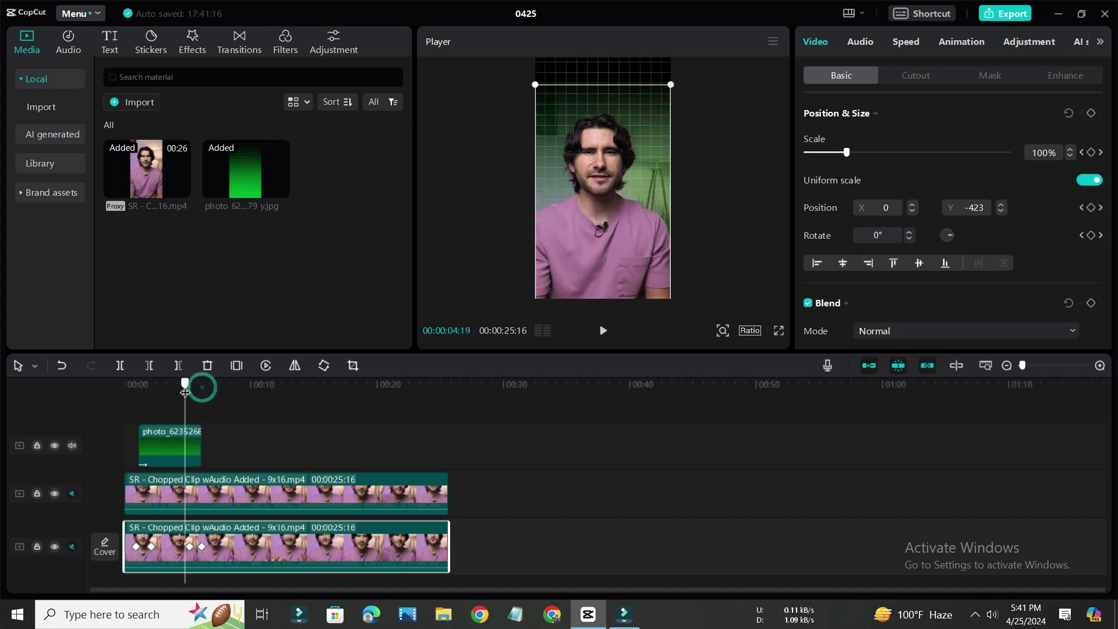
pyautogui.click(604, 331)
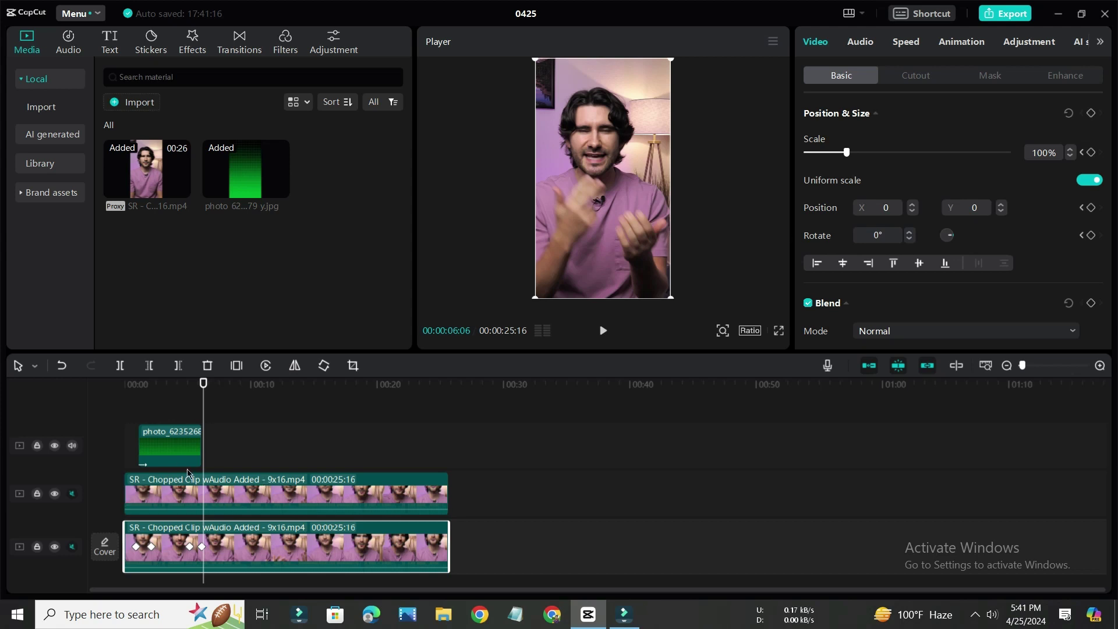
# Apply the Fade Out exit animation to the green grid photo
pyautogui.click(193, 434)
pyautogui.moveTo(205, 384); pyautogui.dragTo(194, 383)
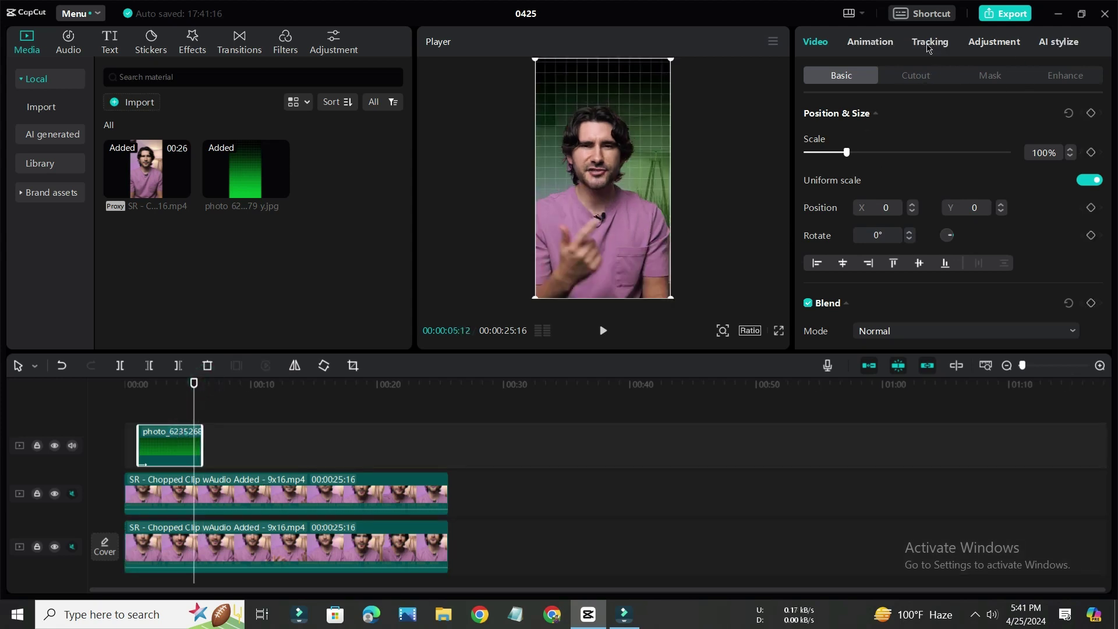
pyautogui.click(870, 42)
pyautogui.click(952, 75)
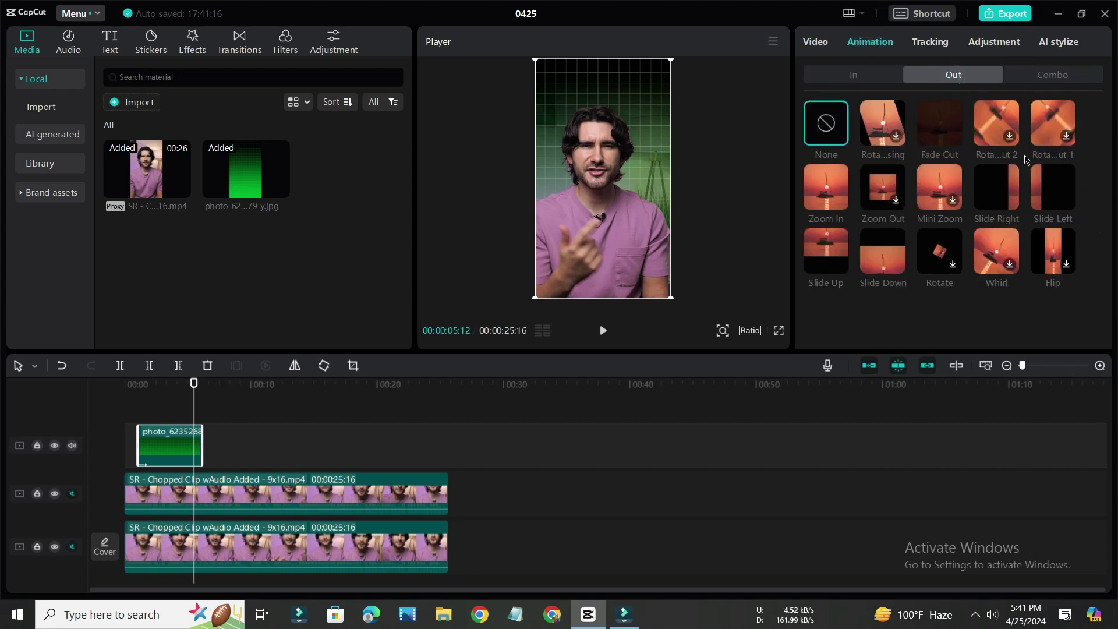
pyautogui.click(939, 134)
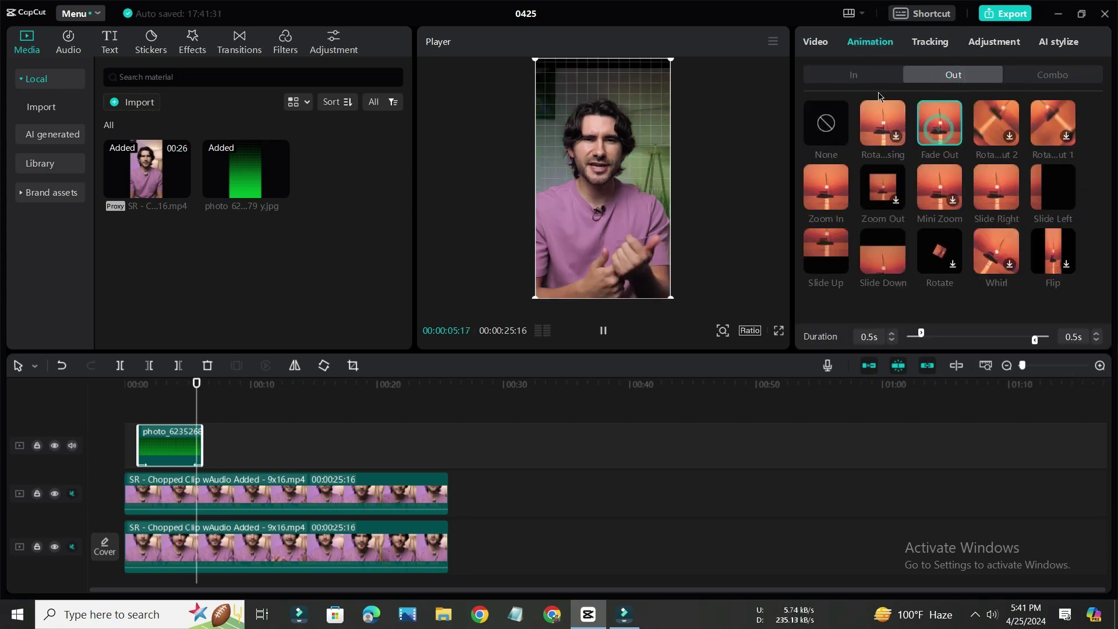
# Play the timeline from the beginning past the photo's end to check the full effect, and return to the start
pyautogui.moveTo(202, 383); pyautogui.dragTo(119, 399)
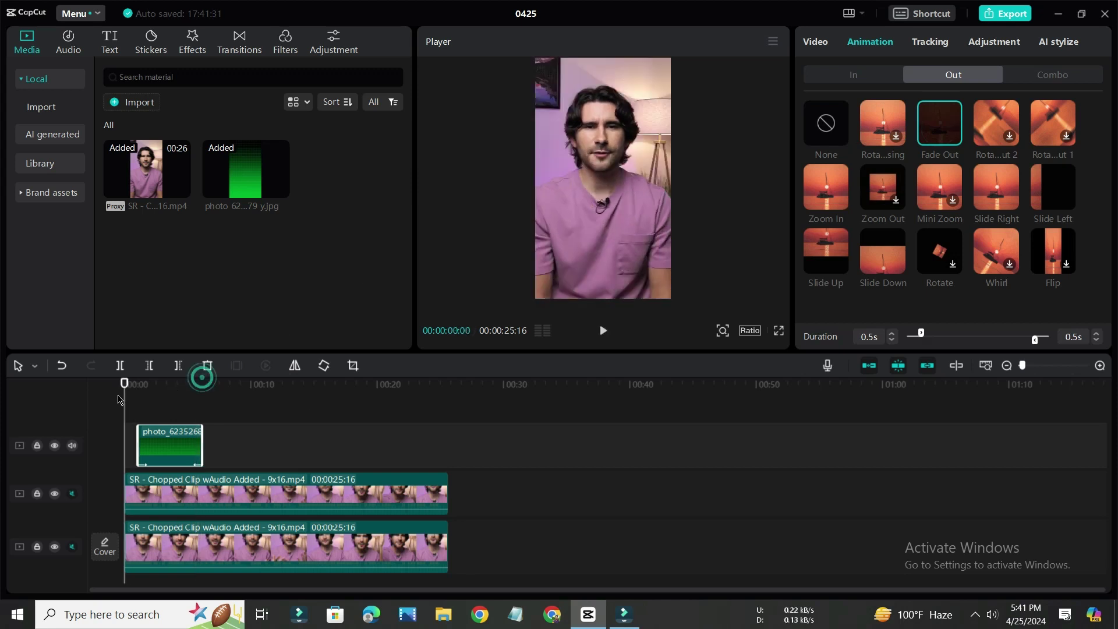
pyautogui.click(604, 329)
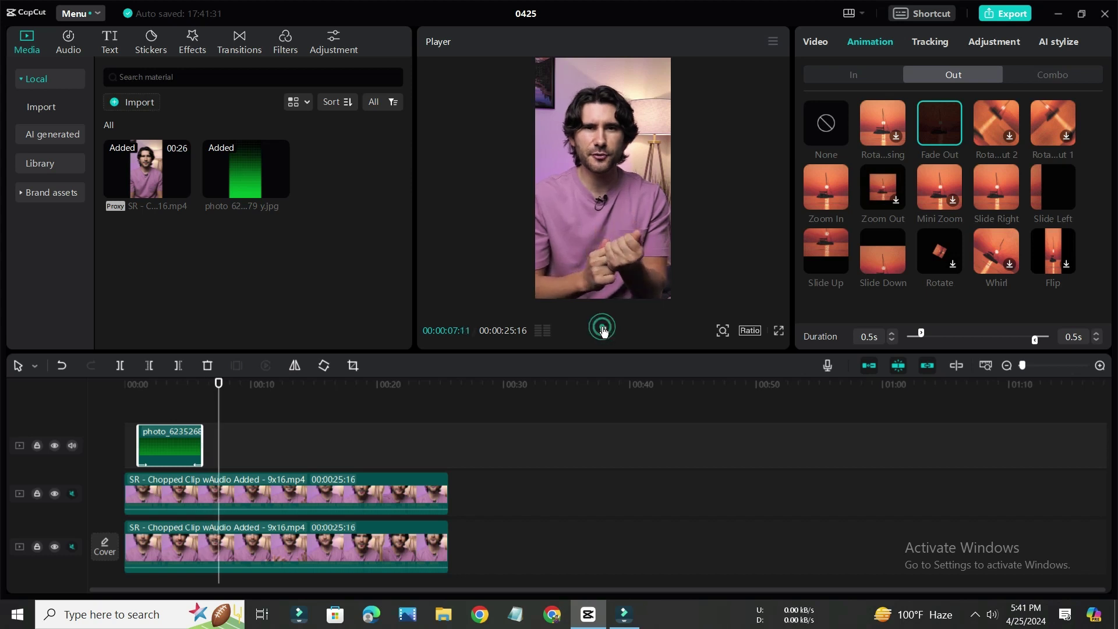
pyautogui.click(603, 330)
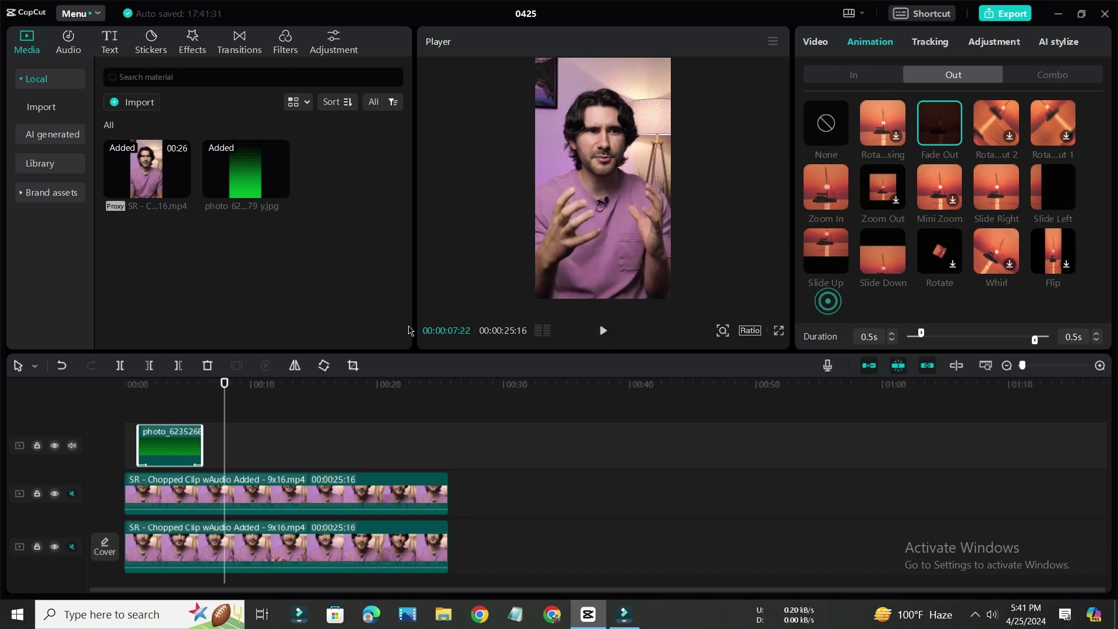
pyautogui.click(227, 402)
pyautogui.press('Home')
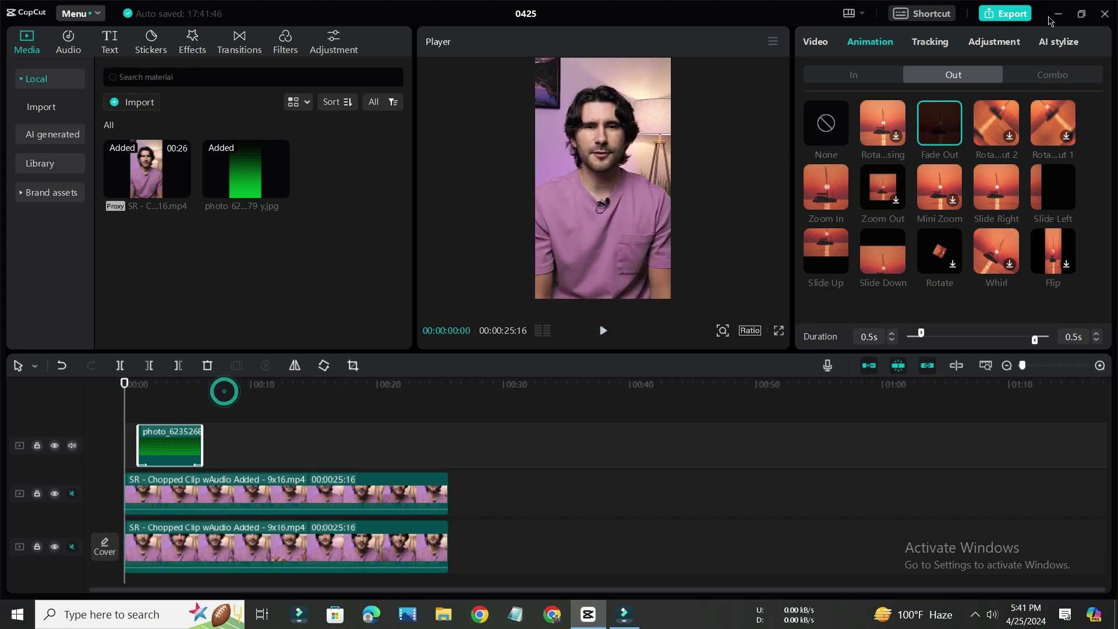
# Start exporting the video 0425 as a 1080P H.264 mp4 at 24fps
pyautogui.click(1005, 13)
pyautogui.click(699, 489)
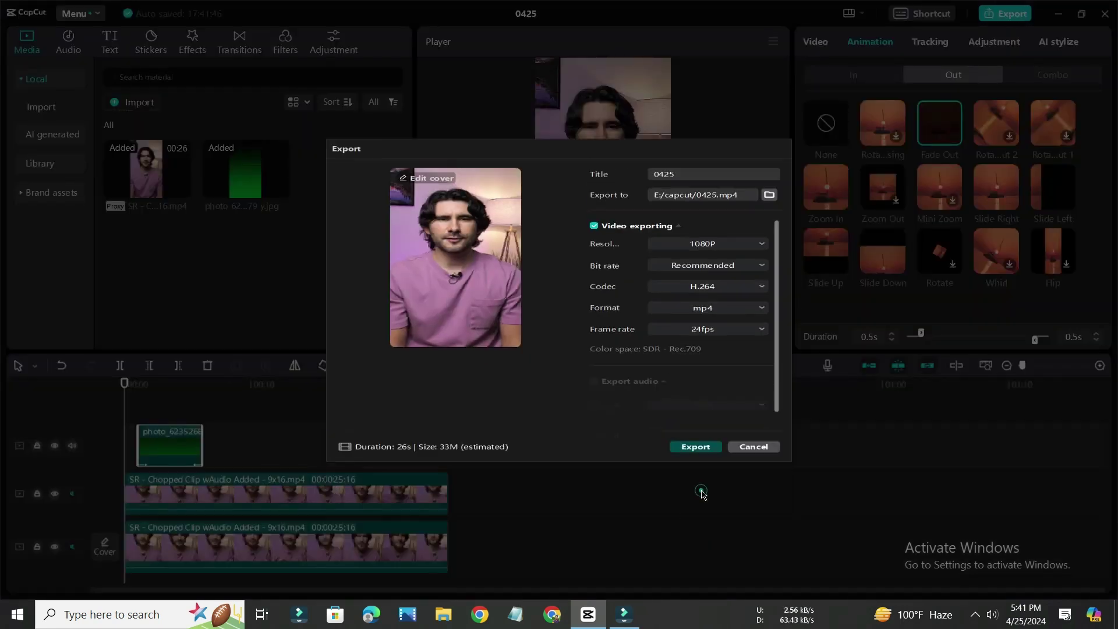